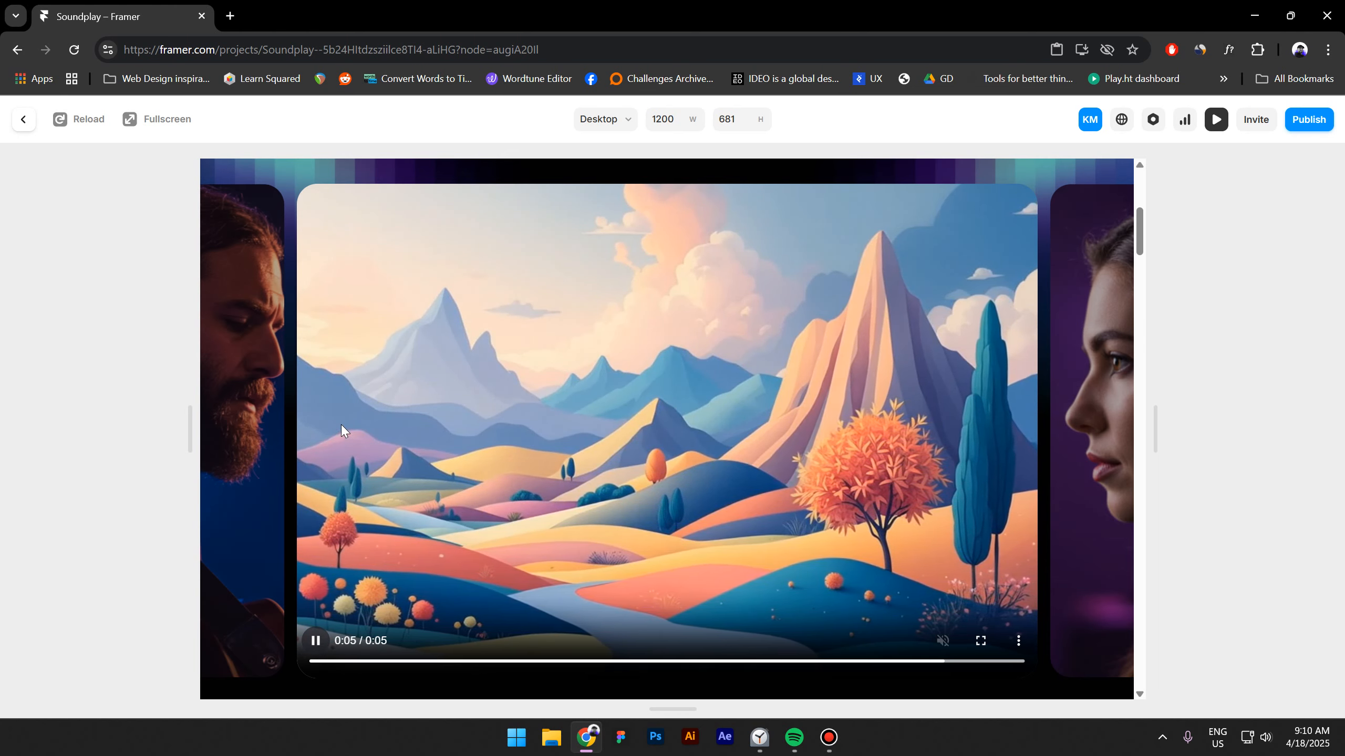
# Return to the editor and turn the Video Holder layer into a component named Video Holder.
pyautogui.click(23, 120)
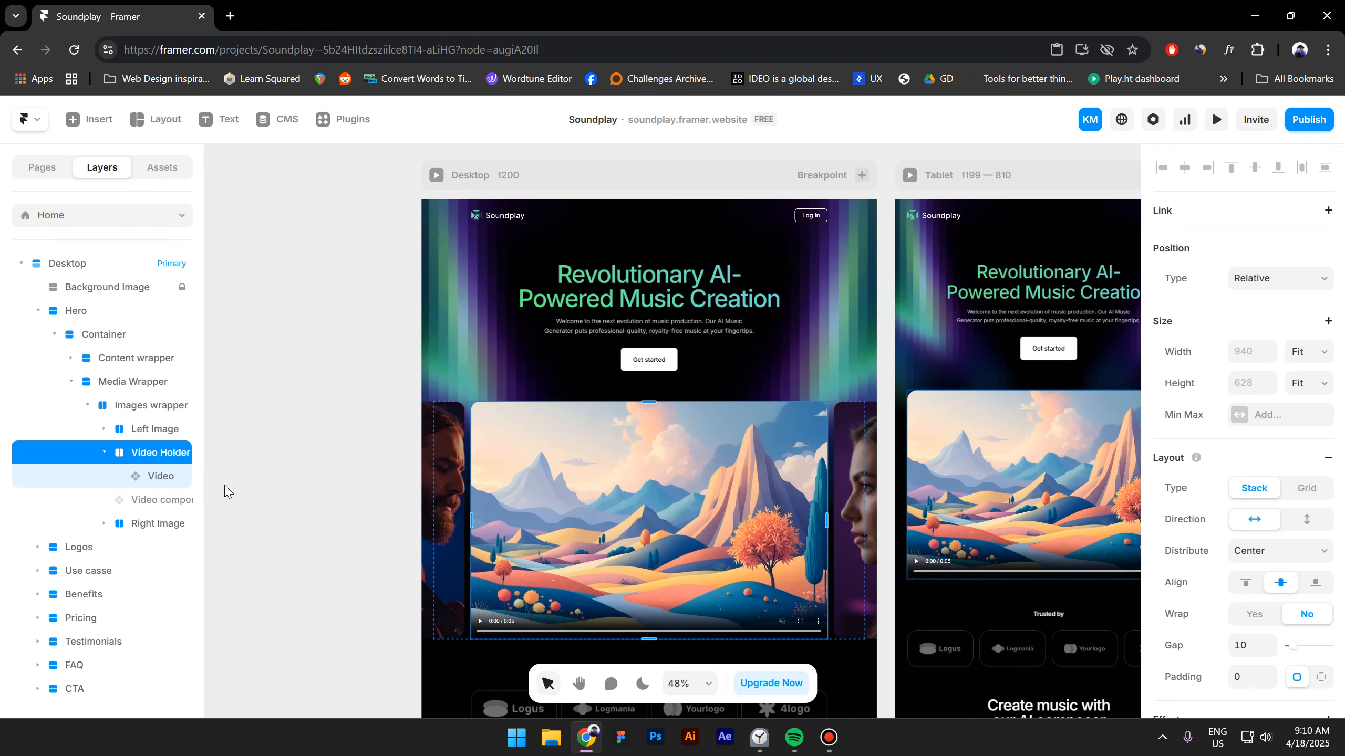
pyautogui.click(165, 479)
pyautogui.click(152, 457)
pyautogui.rightClick(152, 457)
pyautogui.click(214, 151)
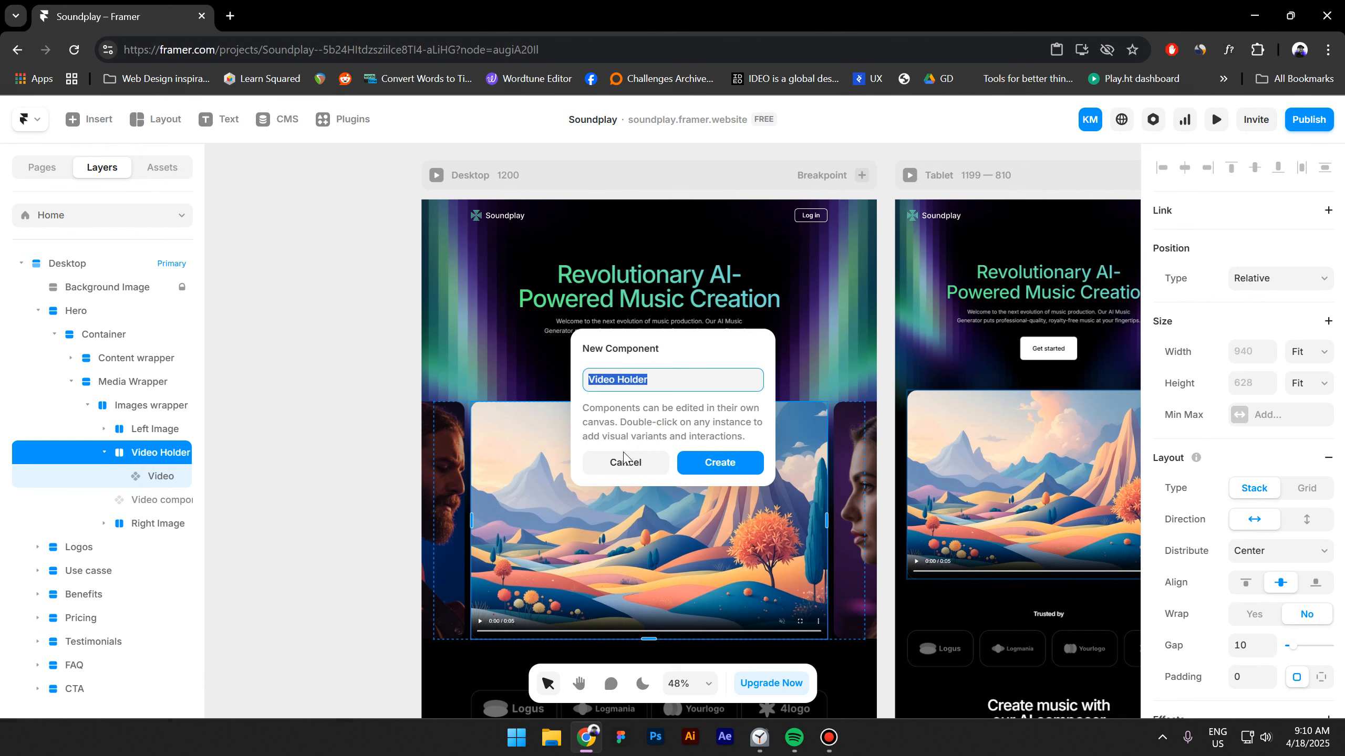
pyautogui.click(700, 469)
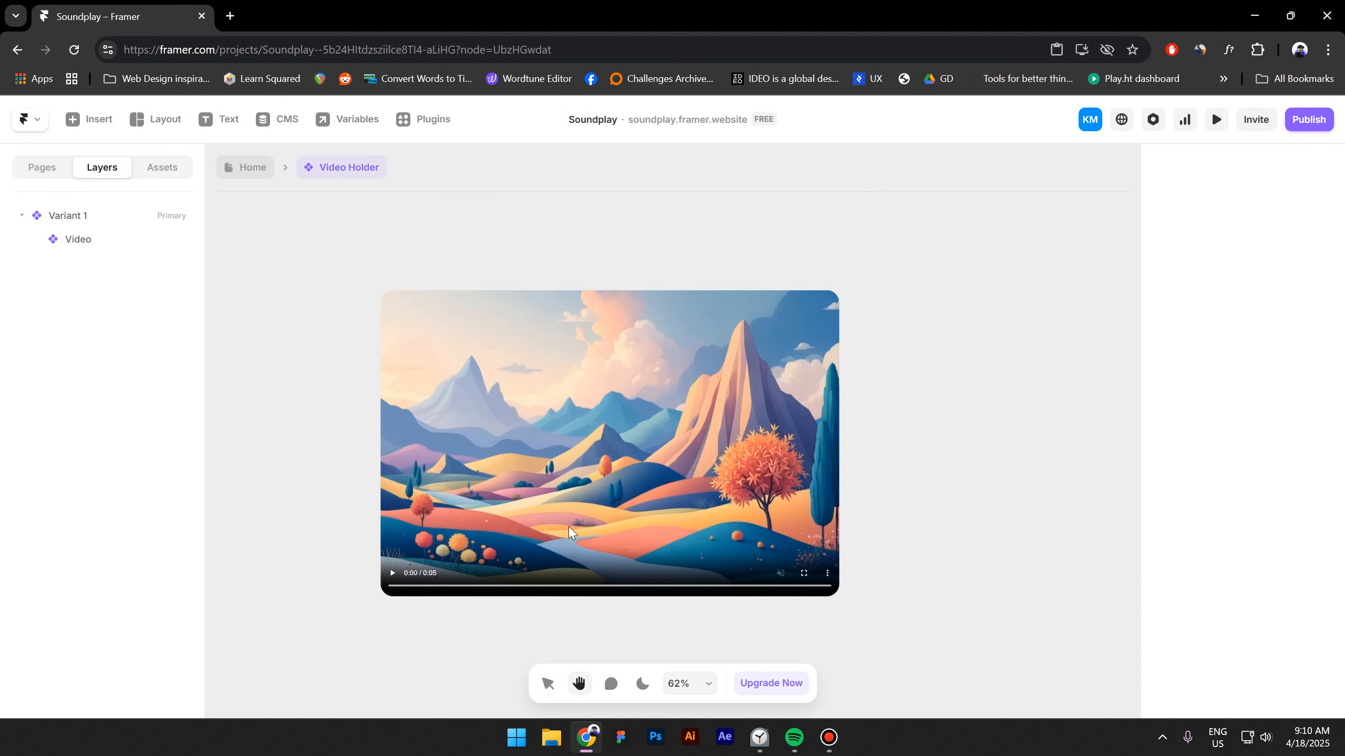
# Draw a new frame about 105 by 105 above the video inside the component.
pyautogui.click(156, 120)
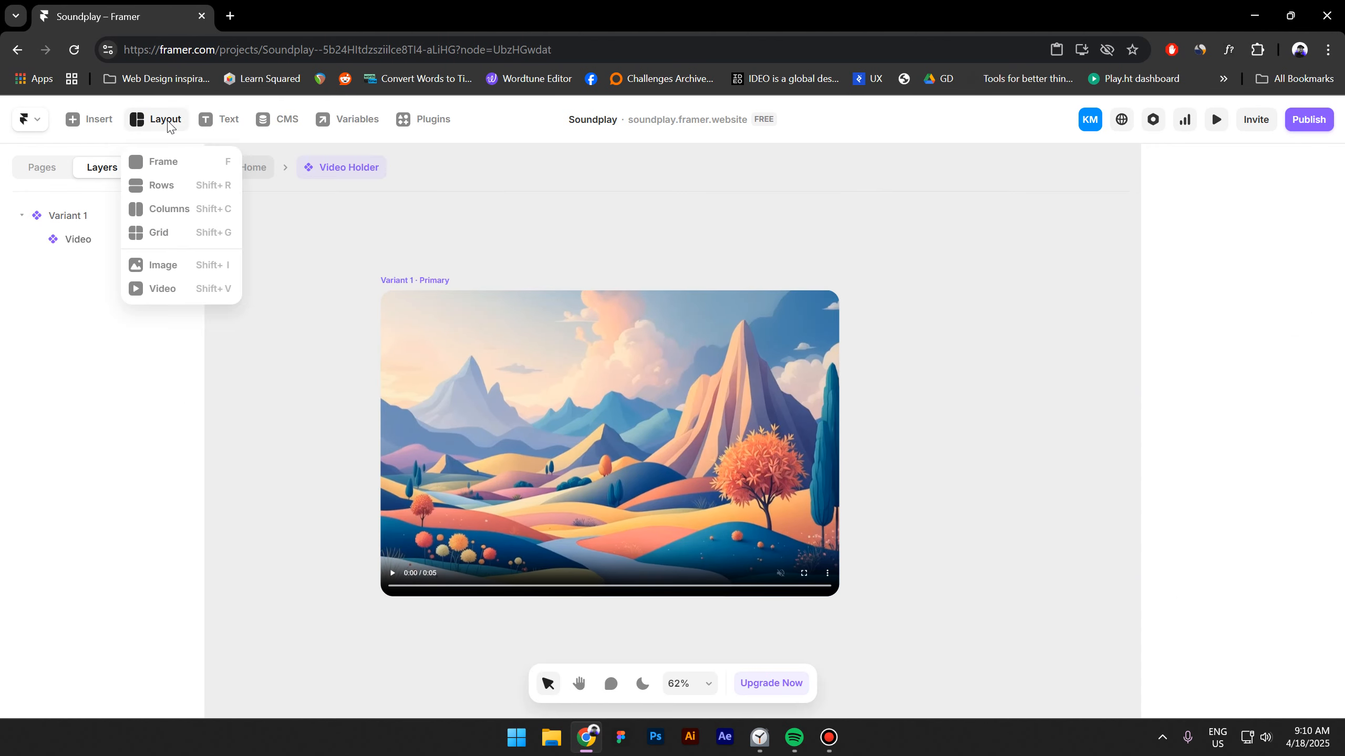
pyautogui.click(158, 159)
pyautogui.moveTo(517, 218); pyautogui.dragTo(568, 270)
pyautogui.moveTo(526, 229); pyautogui.dragTo(591, 254)
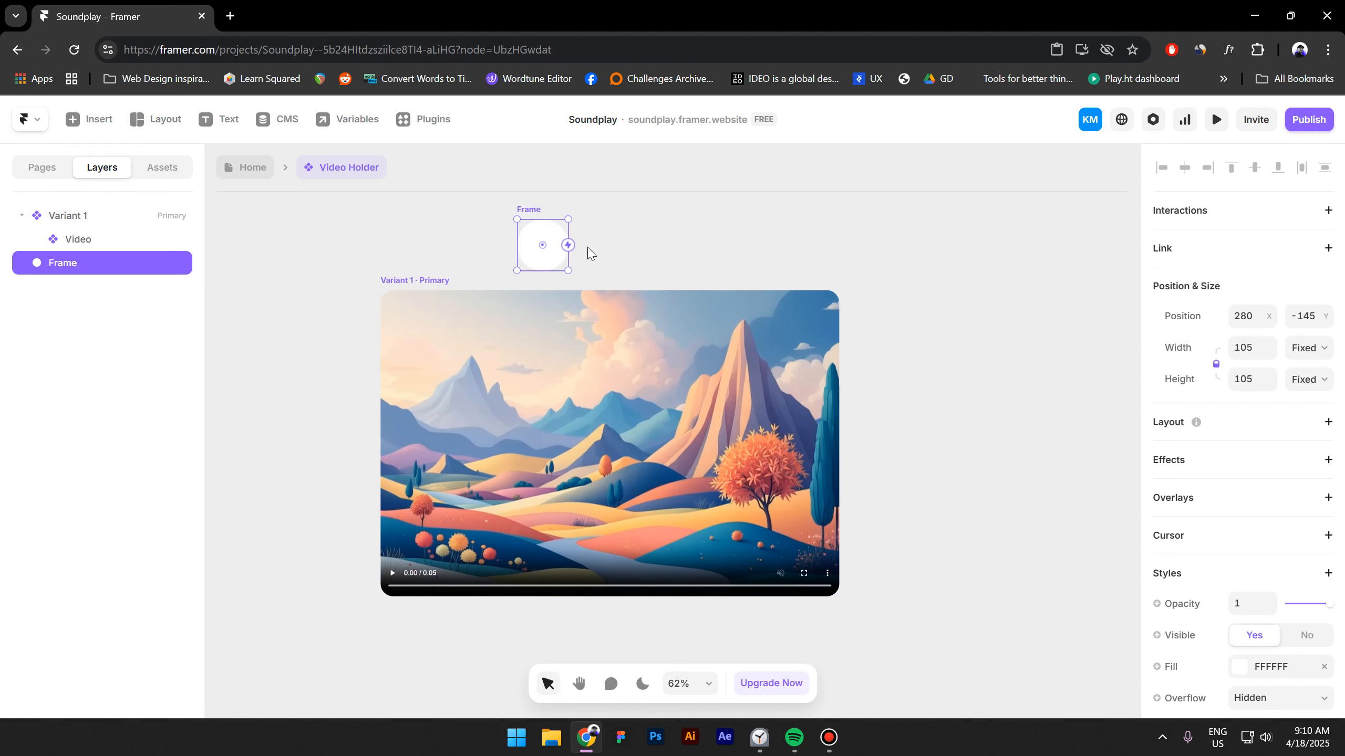
# Open the Iconify plugin, search globally for play, and drop a play icon into the frame.
pyautogui.hotkey('ctrl', 'k')
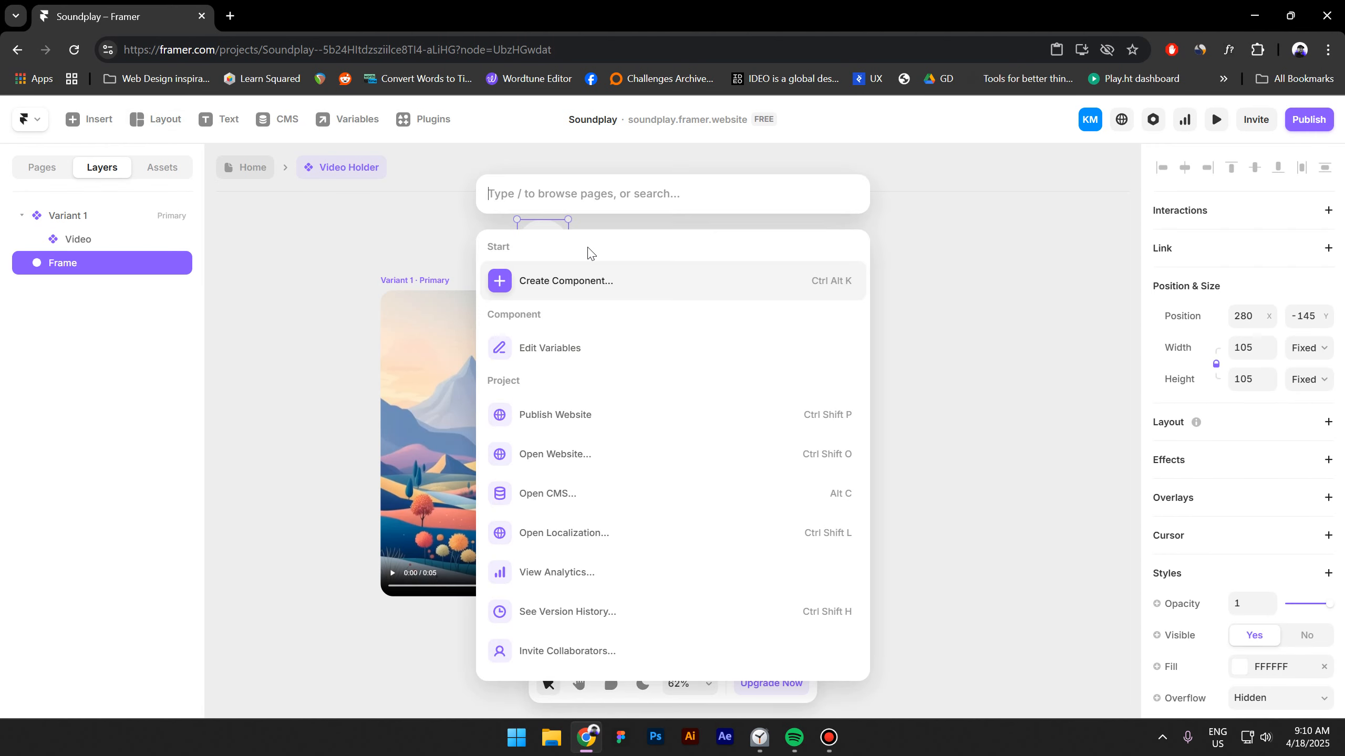
pyautogui.write('icon')
pyautogui.click(561, 346)
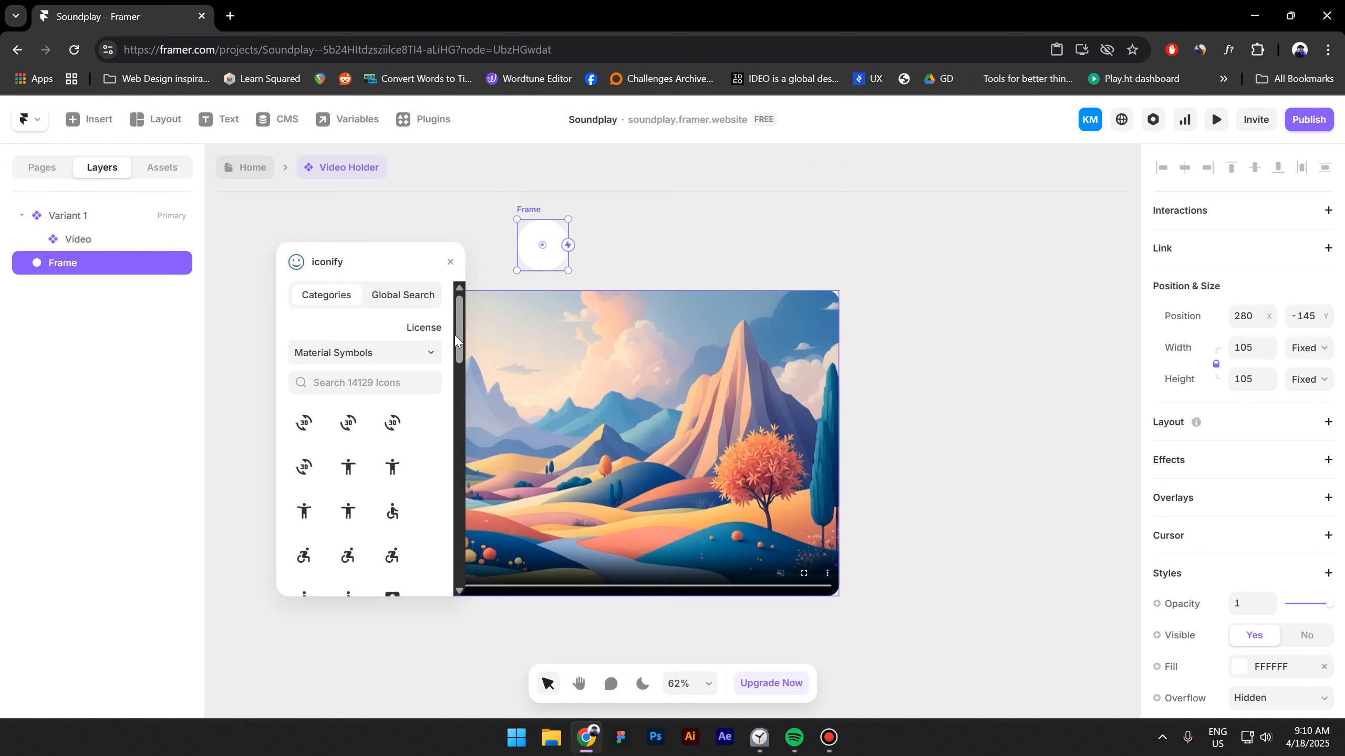
pyautogui.click(412, 294)
pyautogui.click(387, 334)
pyautogui.write('play')
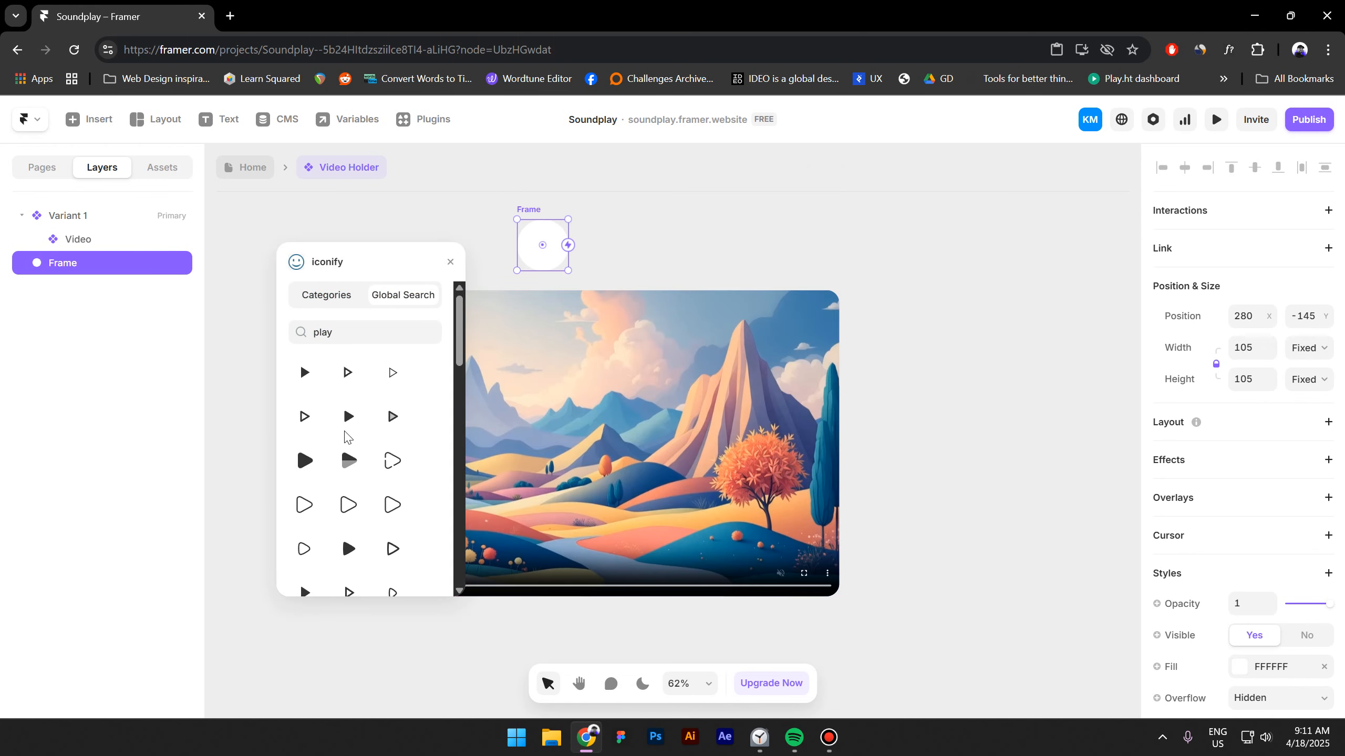
pyautogui.moveTo(346, 432); pyautogui.dragTo(495, 265)
pyautogui.scroll(5, 579, 232)
pyautogui.click(451, 262)
# Rename the frame as Button and add a stack layout to it.
pyautogui.doubleClick(80, 263)
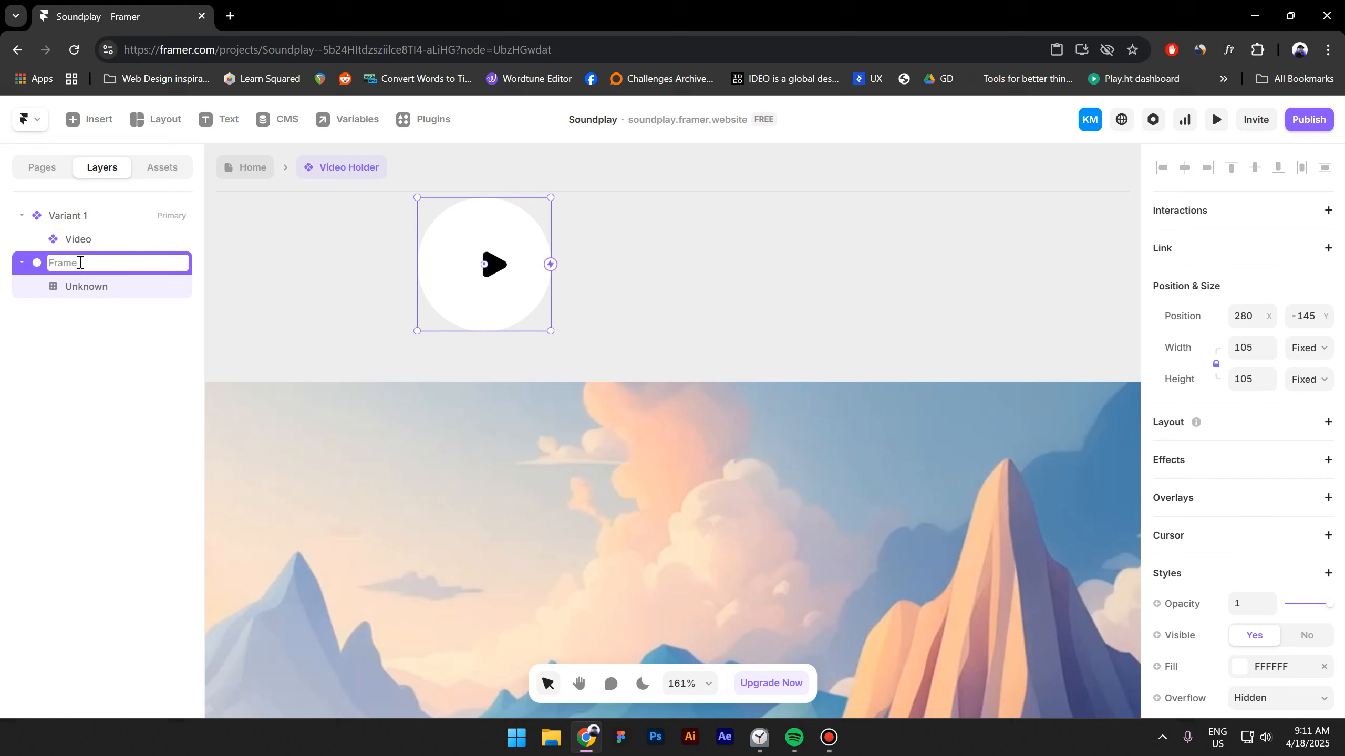
pyautogui.write('Button')
pyautogui.press('Return')
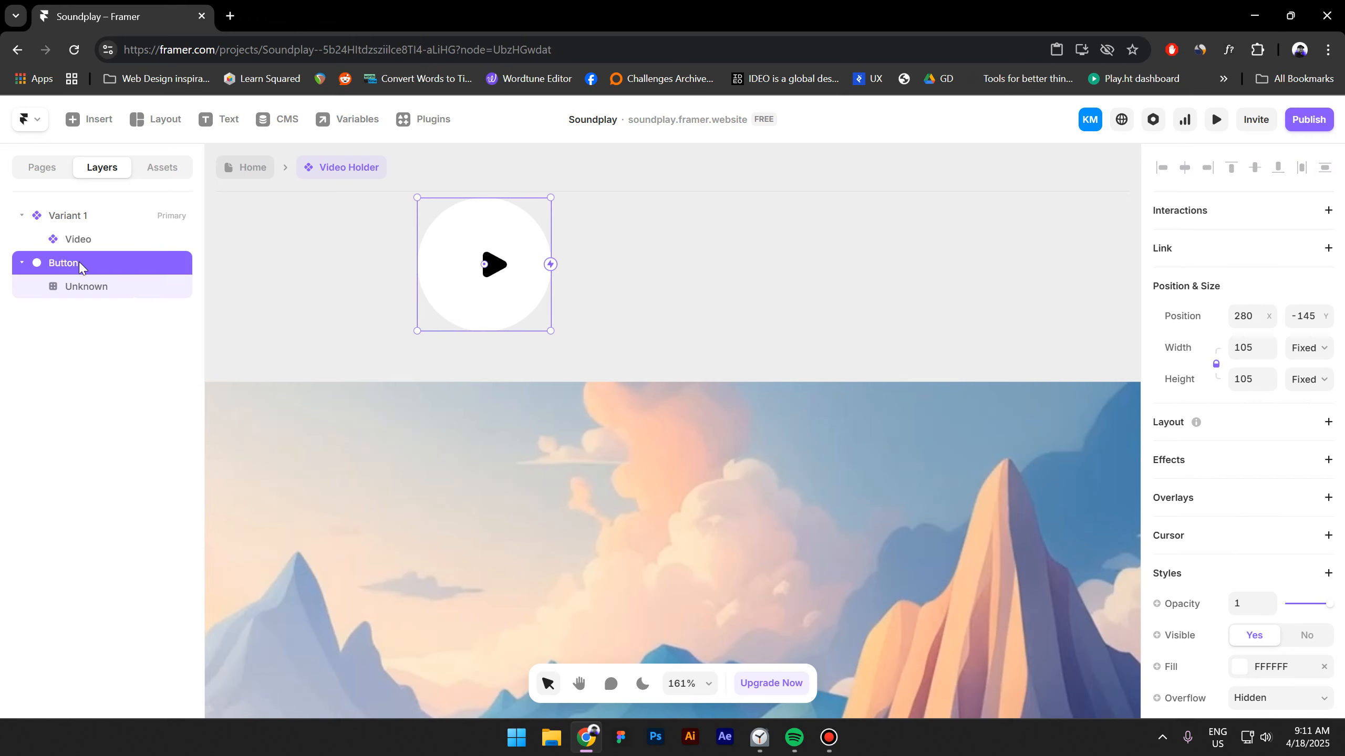
pyautogui.click(1228, 422)
# Resize the play icon to about 46 by 46.
pyautogui.click(127, 291)
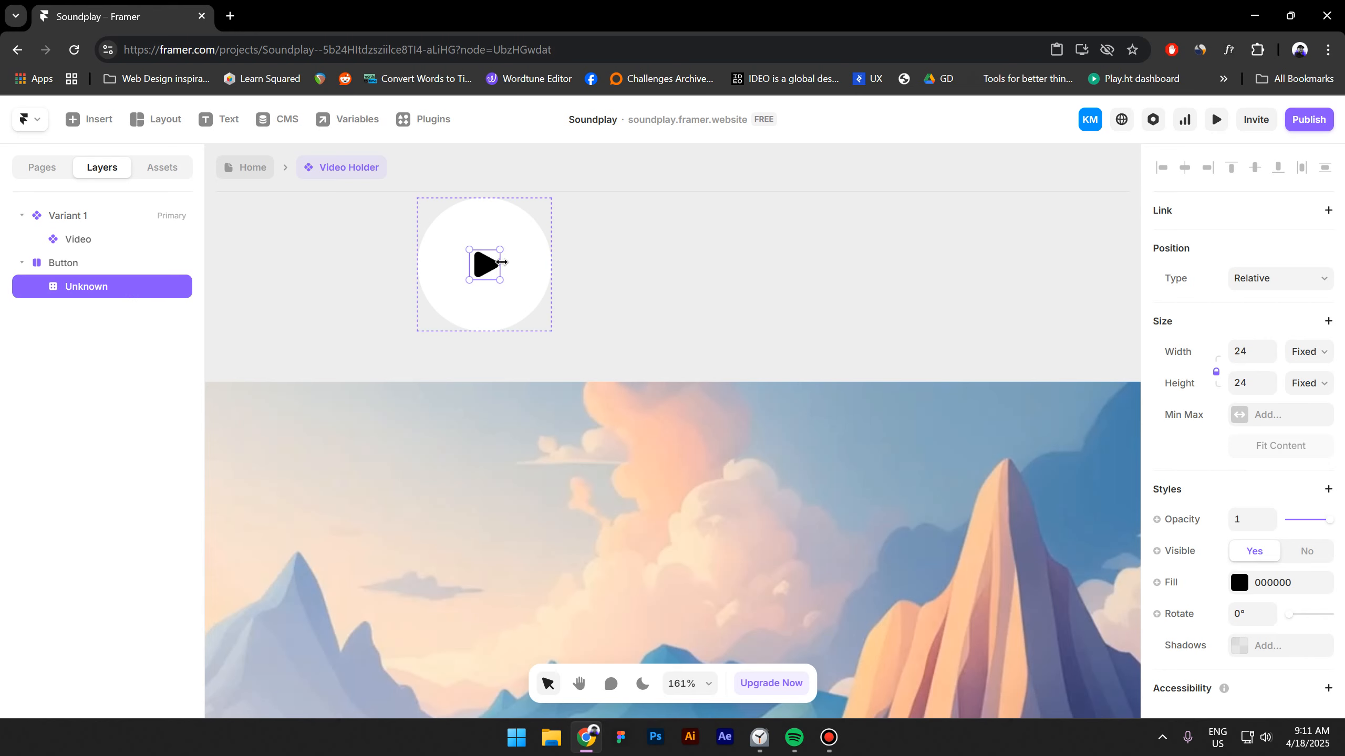
pyautogui.moveTo(501, 262); pyautogui.dragTo(528, 265)
pyautogui.scroll(1, 462, 287)
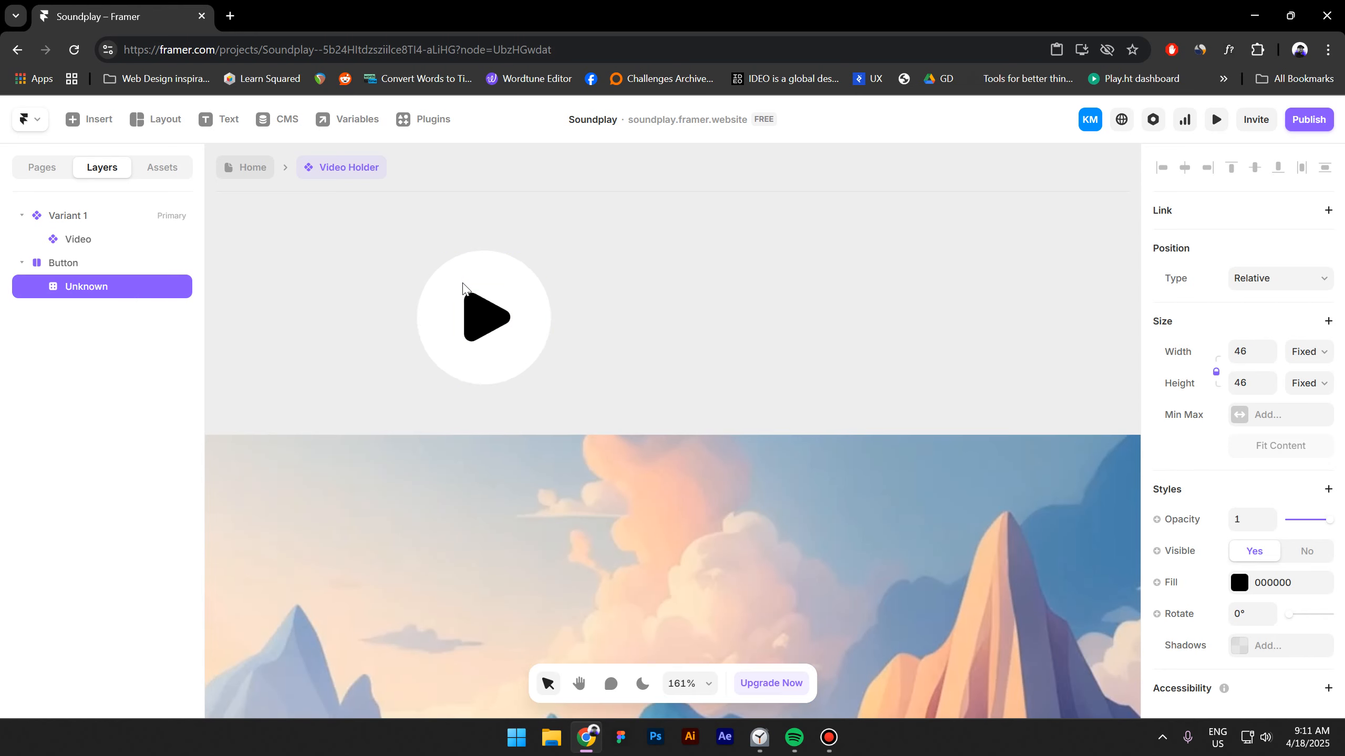
# Turn the Button frame into its own component.
pyautogui.click(87, 269)
pyautogui.rightClick(87, 270)
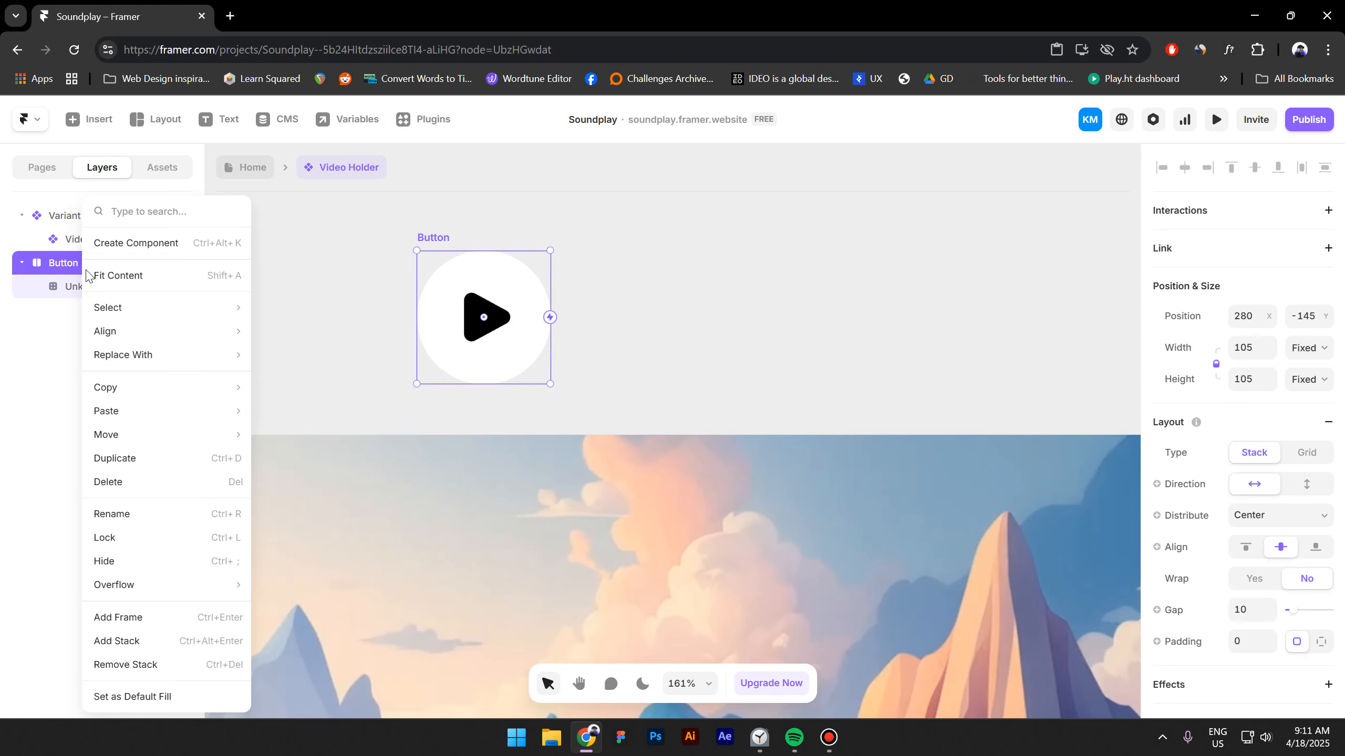
pyautogui.click(117, 243)
pyautogui.click(721, 462)
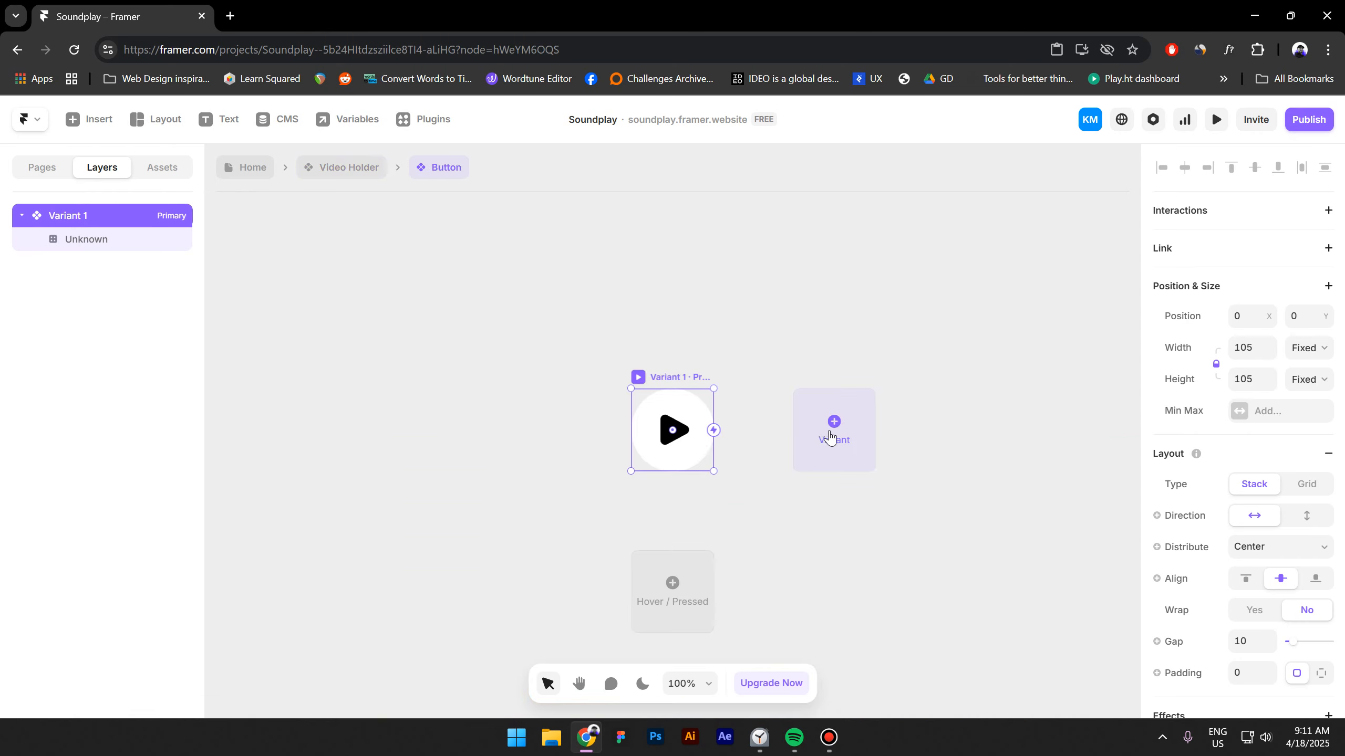
# Add a second variant and set a Mouse Enter interaction from Variant 1 to Variant 2.
pyautogui.click(796, 441)
pyautogui.click(509, 401)
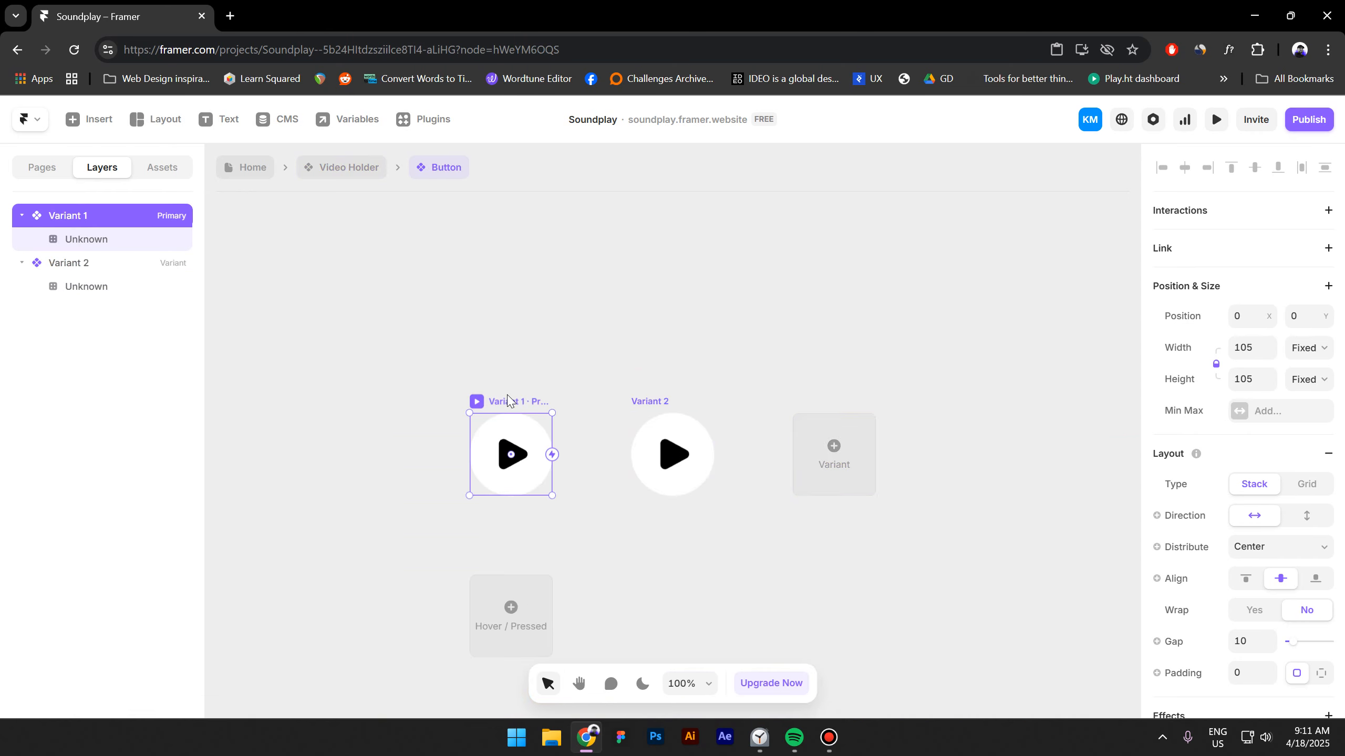
pyautogui.moveTo(553, 455); pyautogui.dragTo(679, 462)
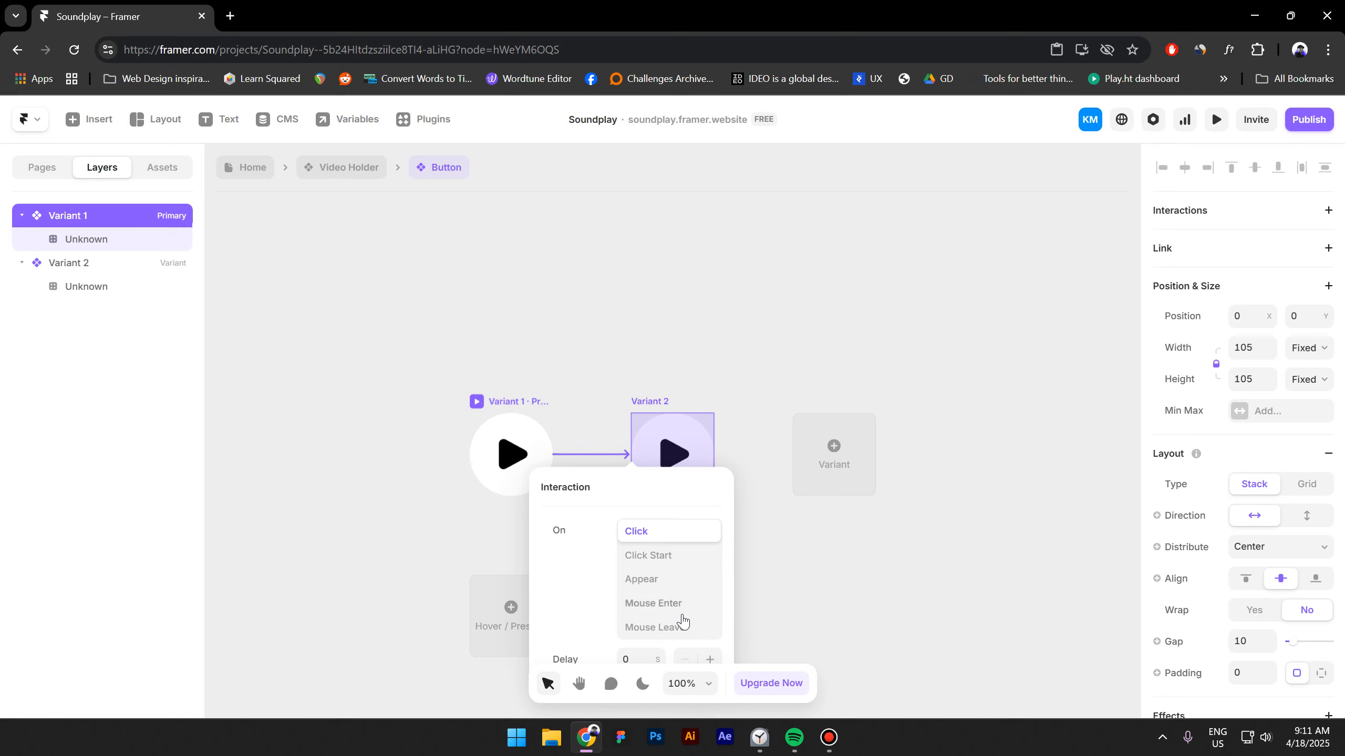
pyautogui.click(659, 604)
pyautogui.click(650, 403)
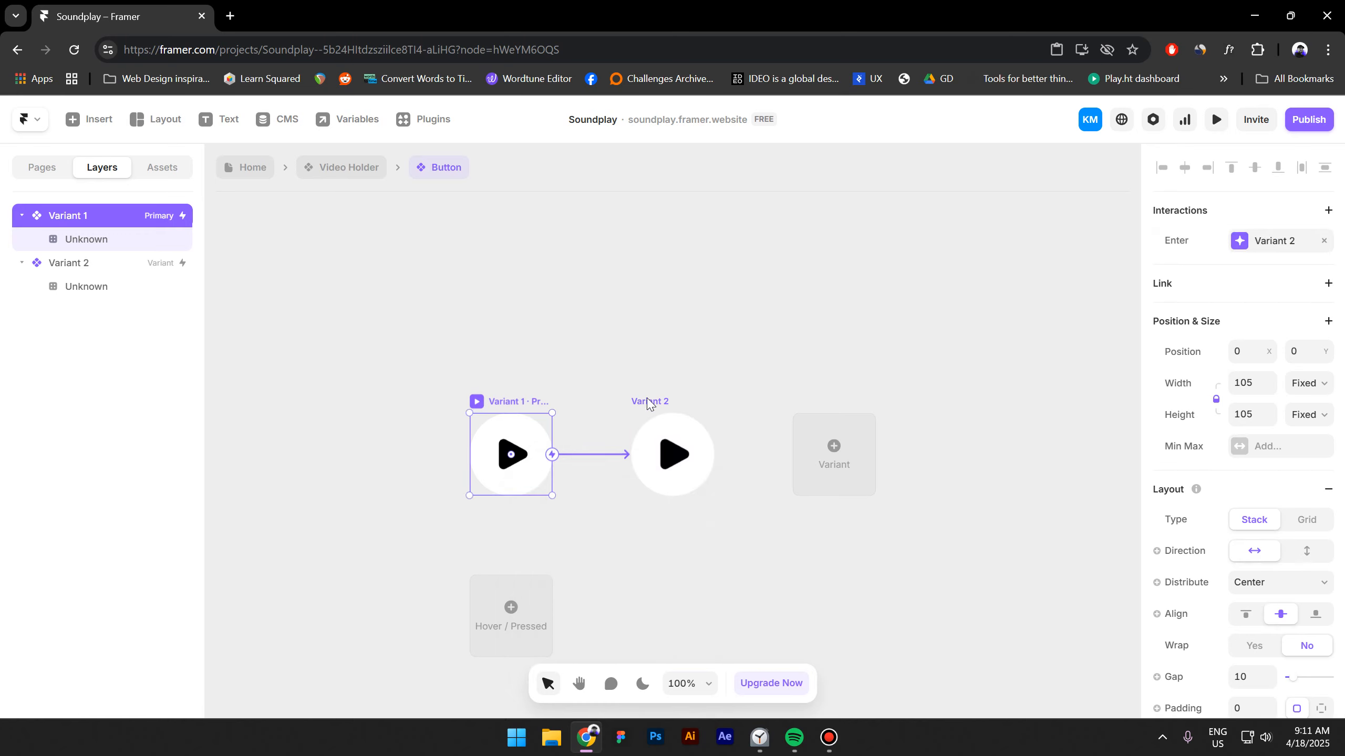
# Add a Mouse Leave interaction from Variant 2 back to Variant 1.
pyautogui.click(650, 403)
pyautogui.moveTo(714, 454); pyautogui.dragTo(546, 466)
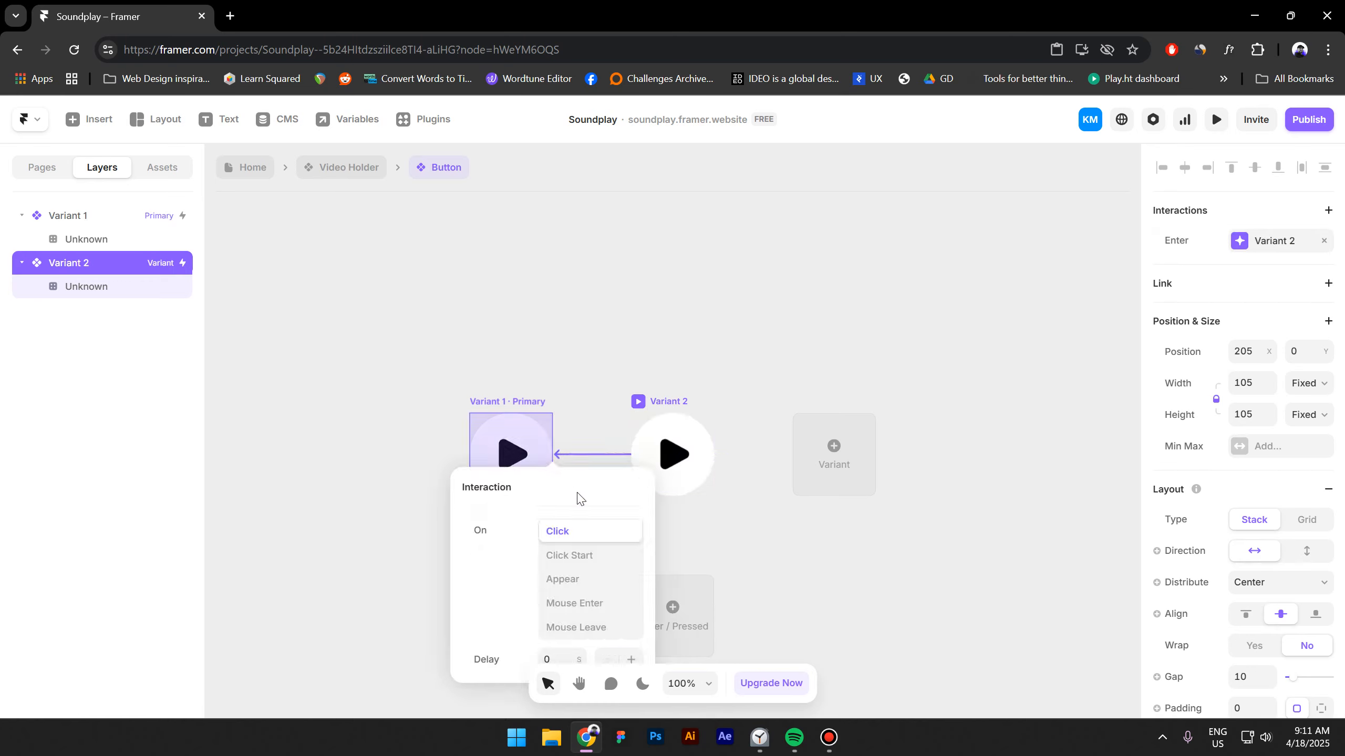
pyautogui.click(593, 640)
pyautogui.moveTo(715, 480); pyautogui.dragTo(686, 466)
pyautogui.click(681, 462)
# Back in Video Holder, set the Button instance's width and height to Fit Content.
pyautogui.click(348, 178)
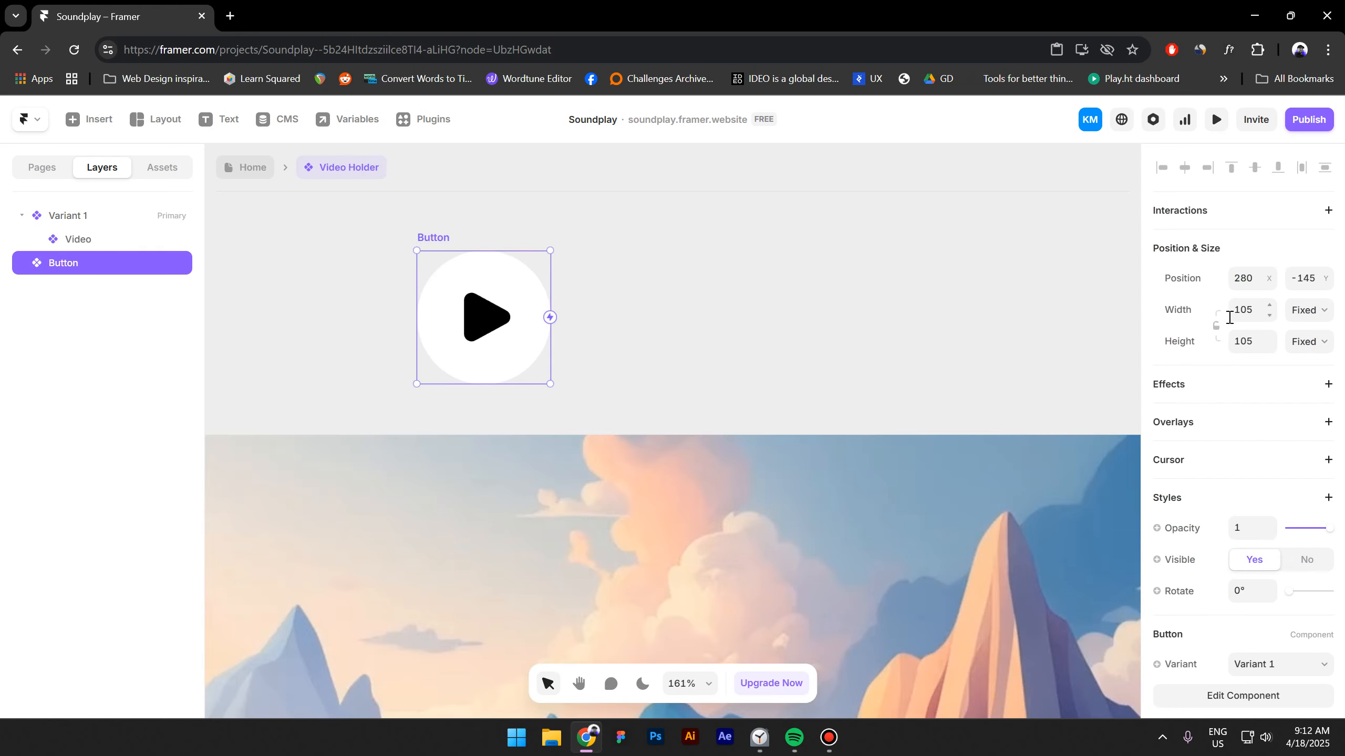
pyautogui.click(1216, 326)
pyautogui.click(1329, 315)
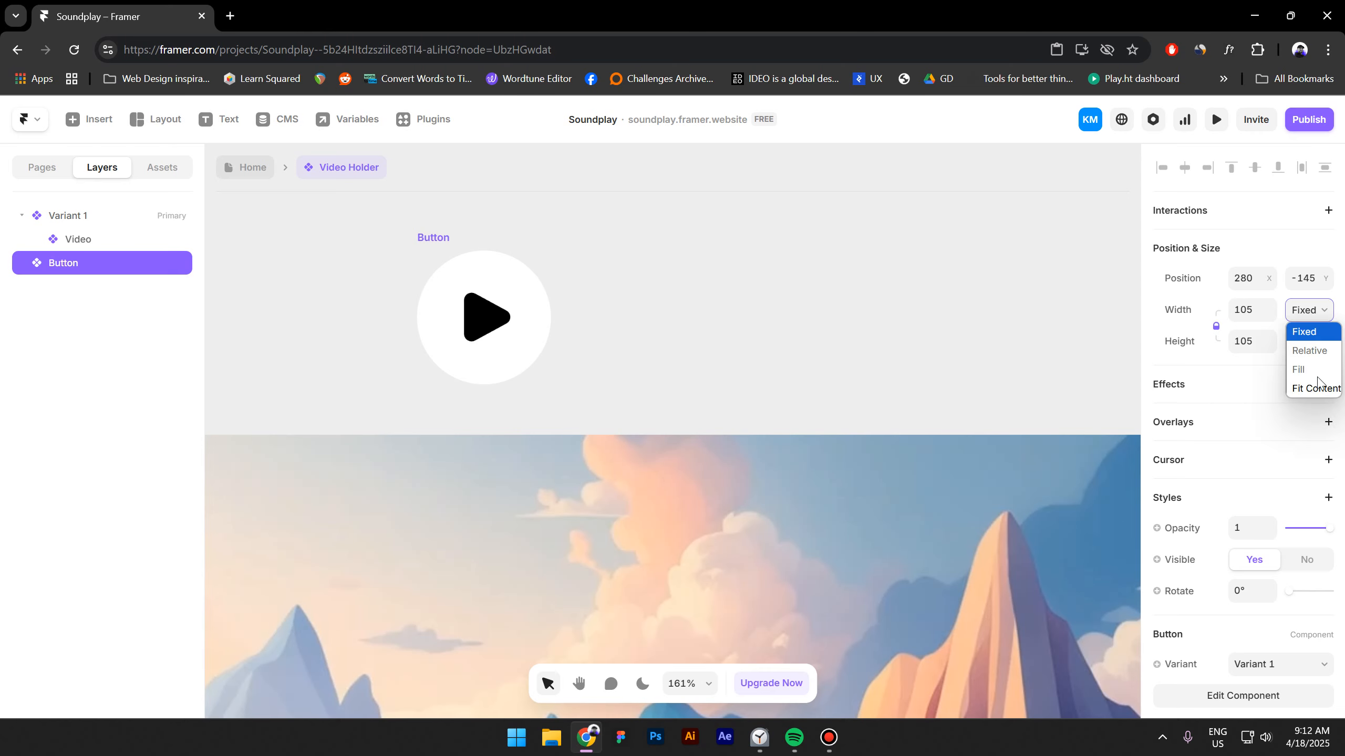
pyautogui.click(1318, 387)
pyautogui.click(1321, 343)
pyautogui.click(1316, 419)
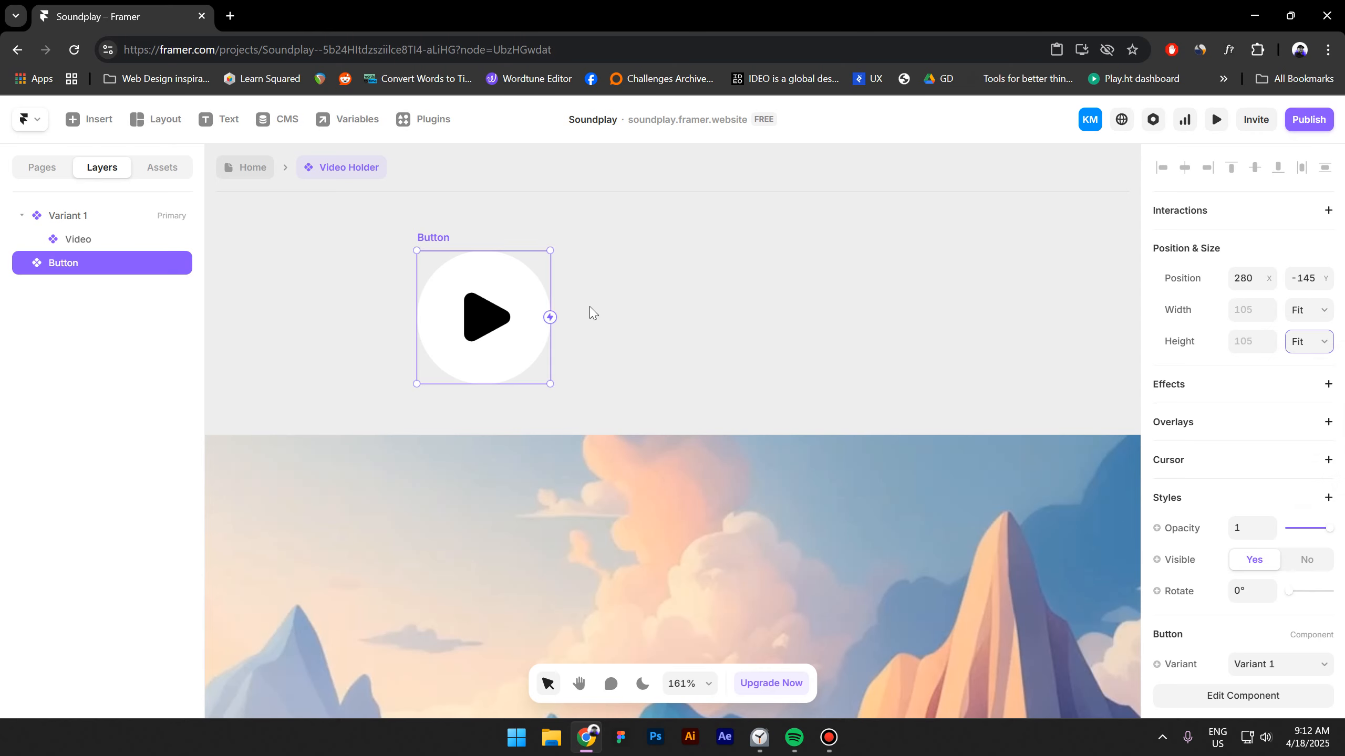
# Import the image Frame 51 3.png into Variant 1 and place it above the Video layer.
pyautogui.click(590, 310)
pyautogui.scroll(-4, 584, 291)
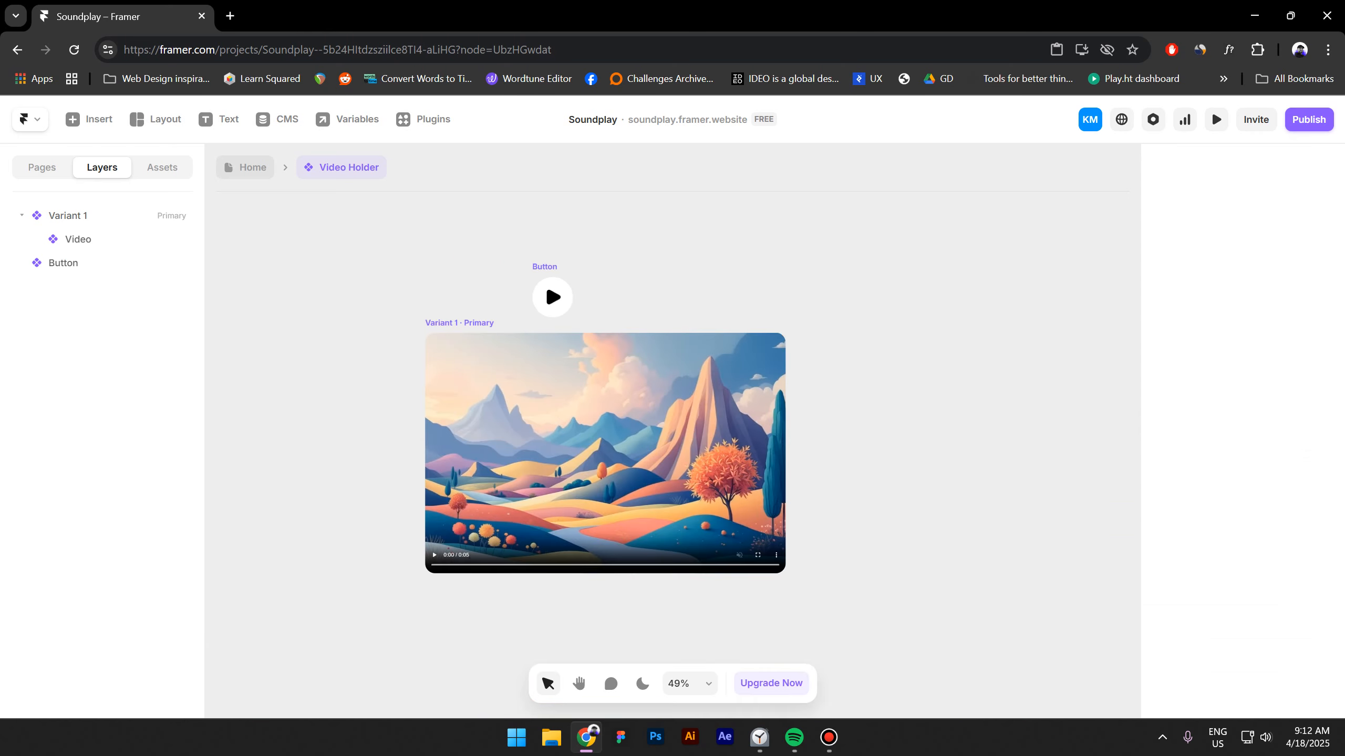
pyautogui.moveTo(78, 369); pyautogui.dragTo(344, 424)
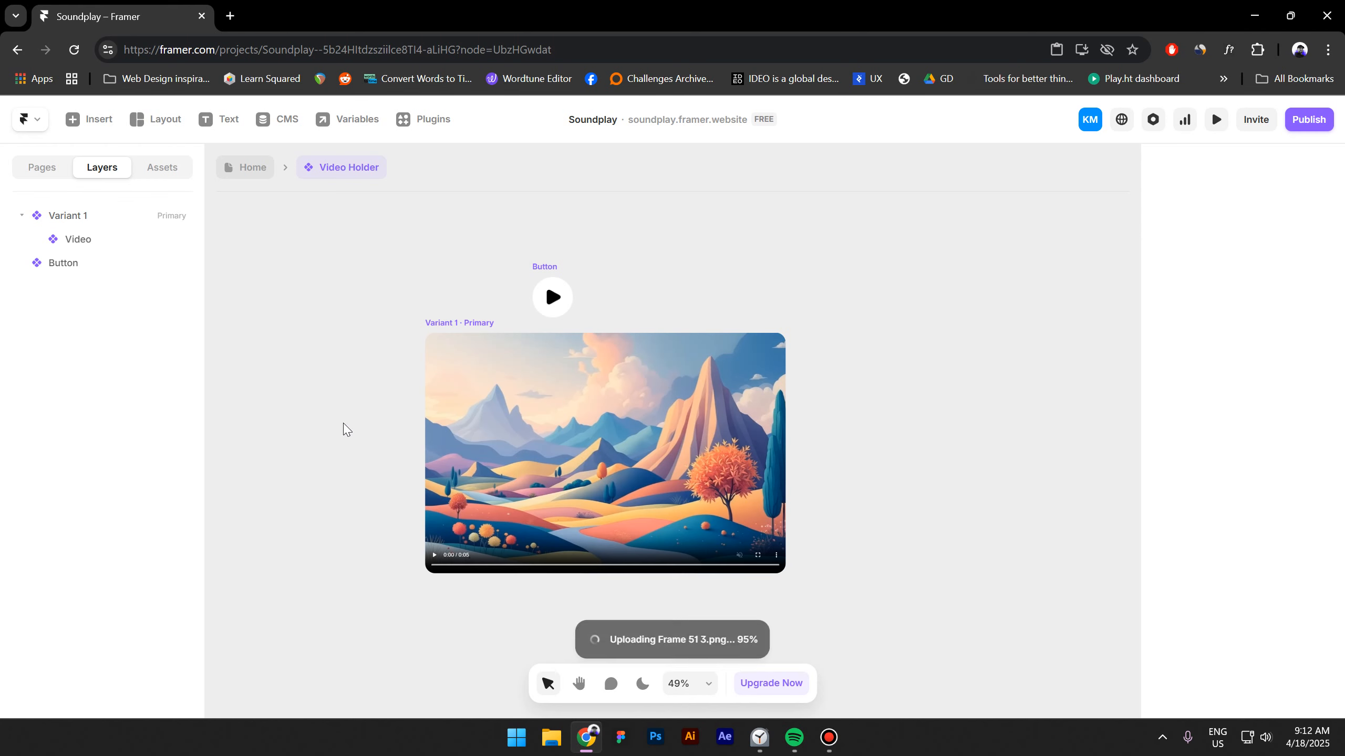
pyautogui.moveTo(76, 289); pyautogui.dragTo(80, 236)
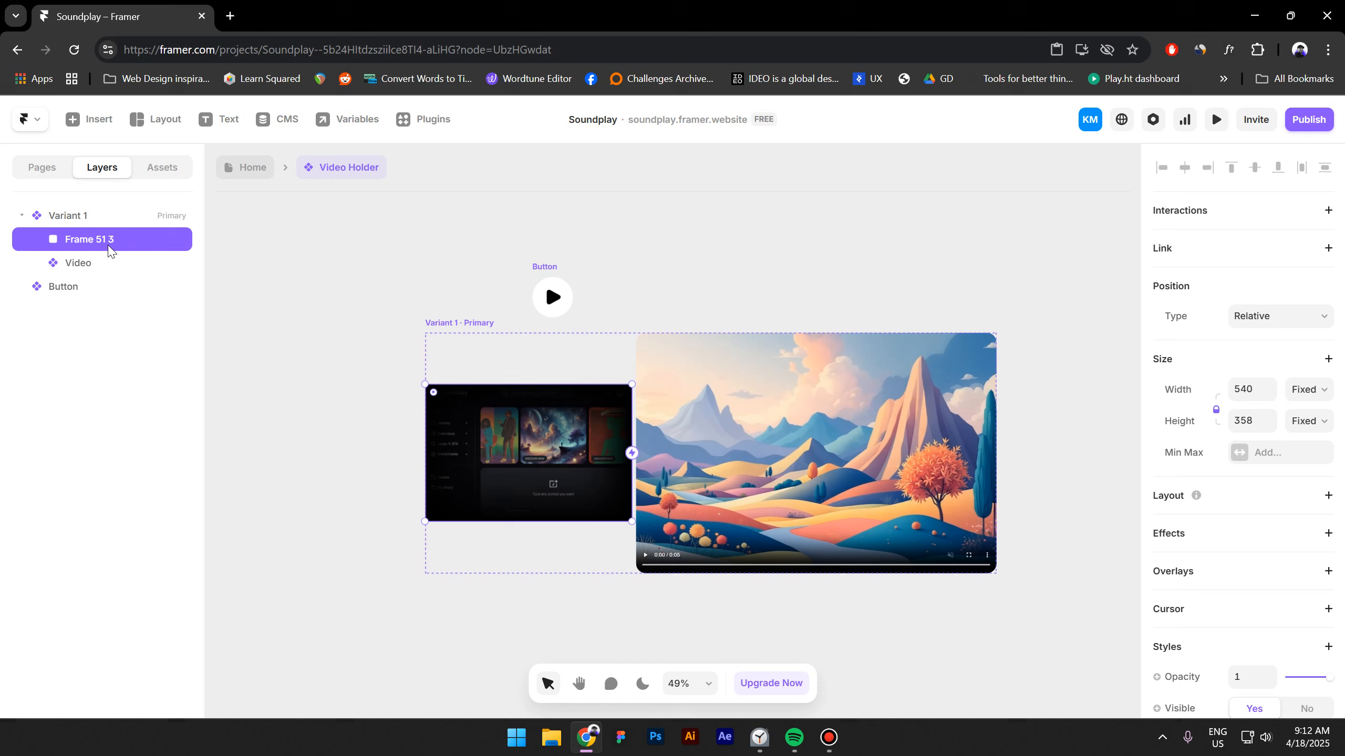
# Rename the image layer as Thumbnail.
pyautogui.doubleClick(104, 241)
pyautogui.write('Thumbna')
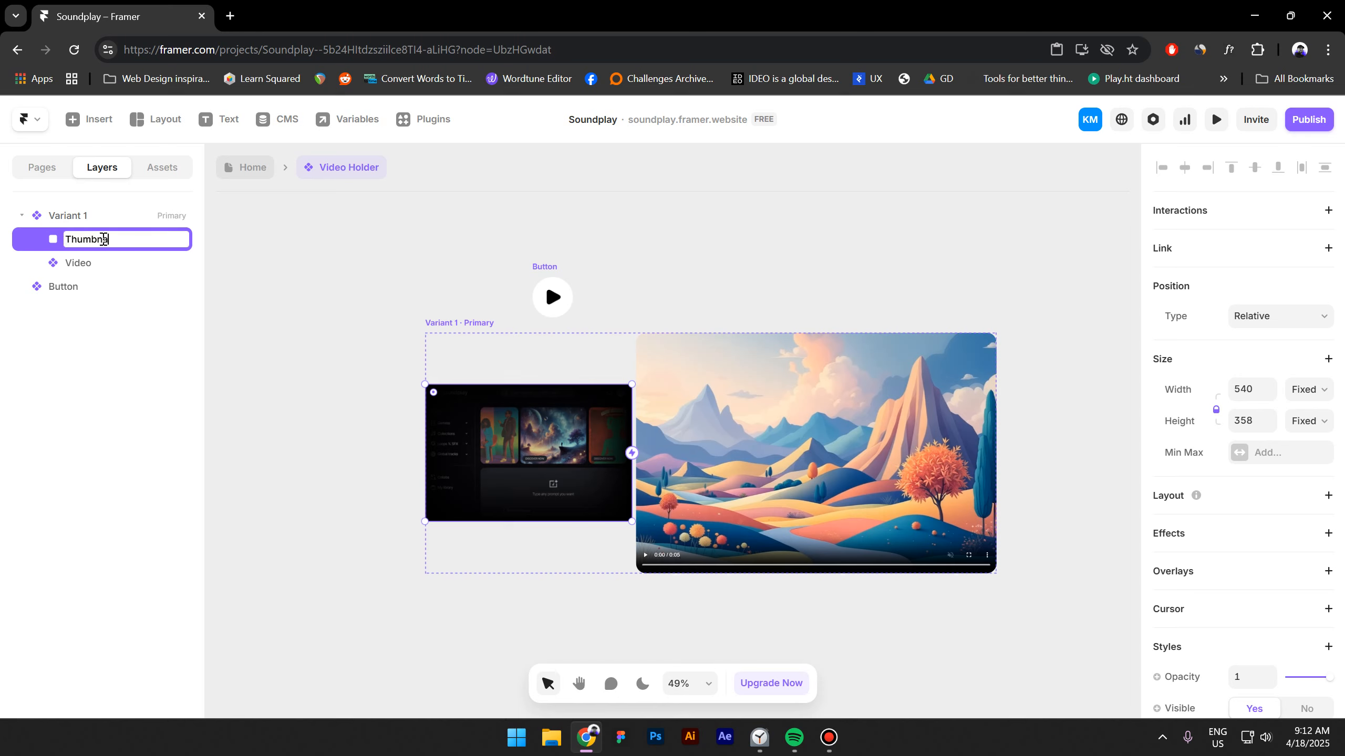
pyautogui.write('il')
pyautogui.press('Return')
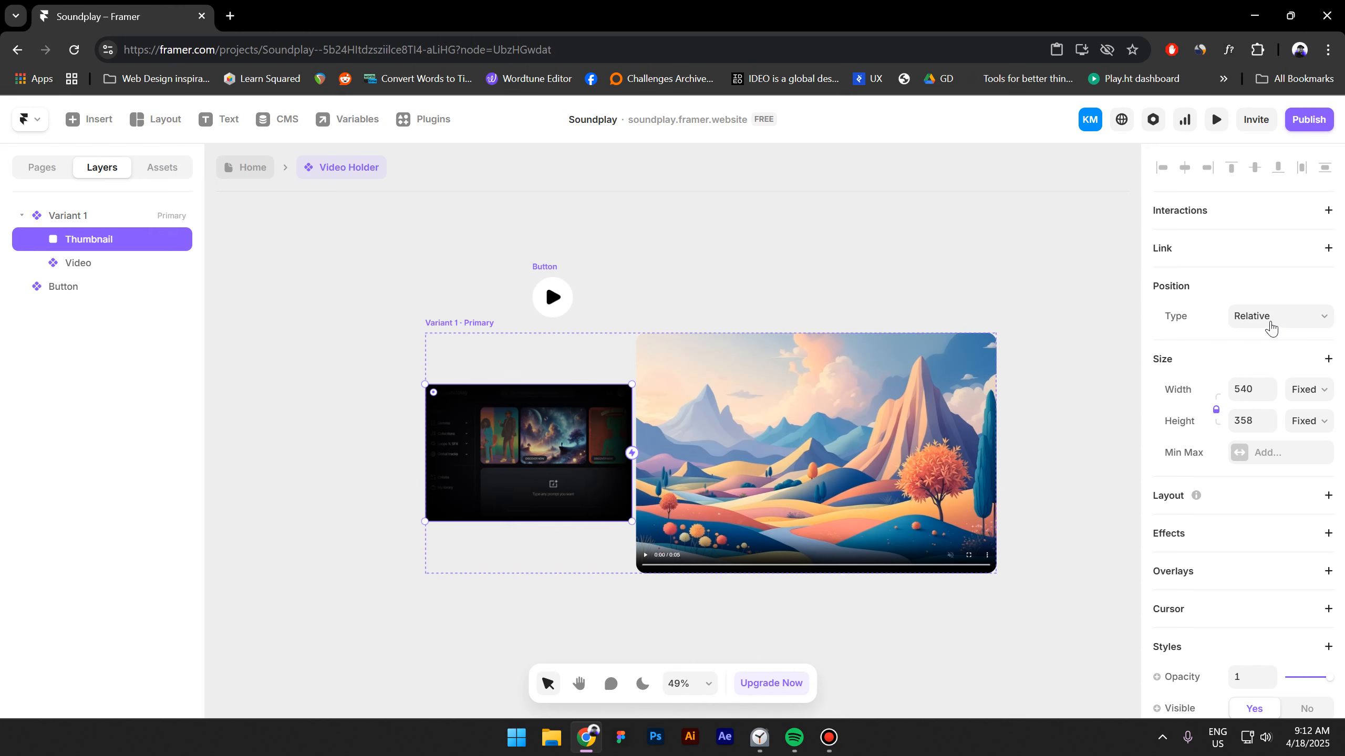
# Set the thumbnail's position to Absolute, center it horizontally, and stretch it over the video area.
pyautogui.click(1271, 324)
pyautogui.click(1258, 338)
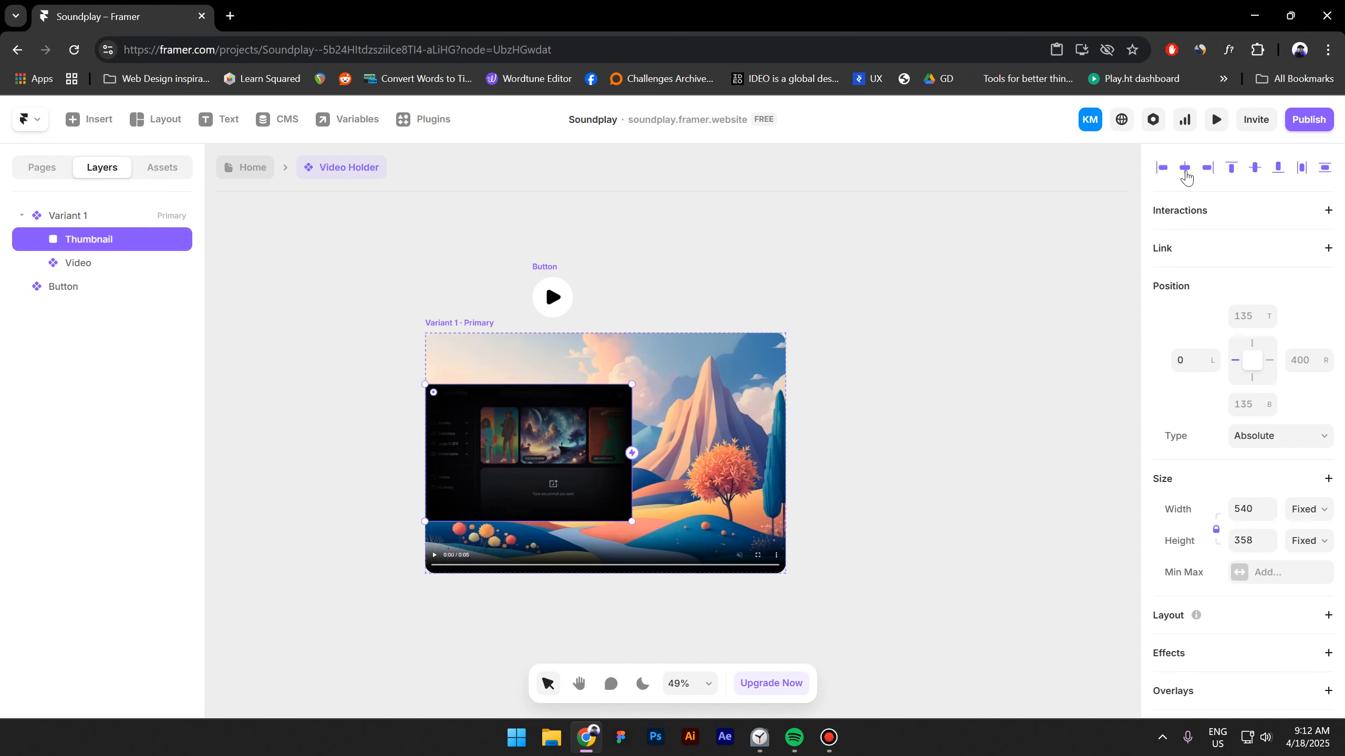
pyautogui.click(1185, 174)
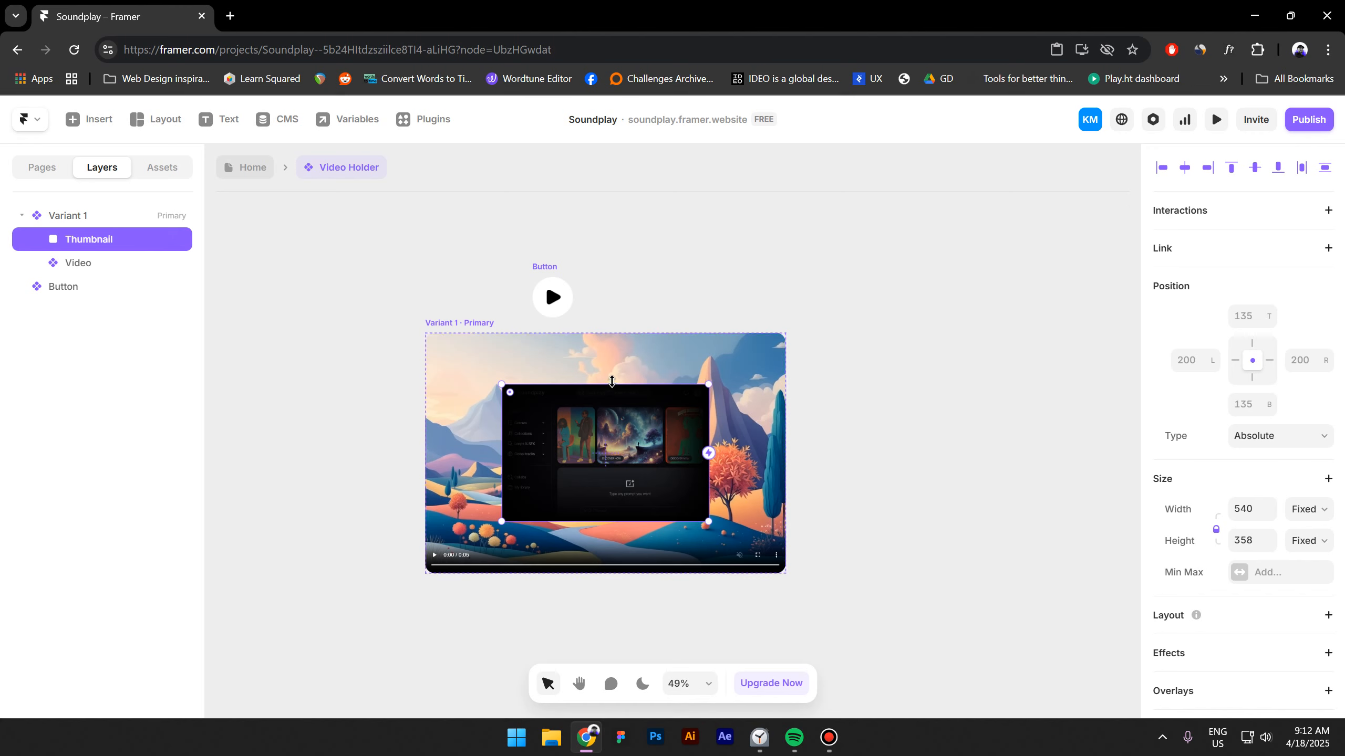
pyautogui.moveTo(612, 382); pyautogui.dragTo(618, 331)
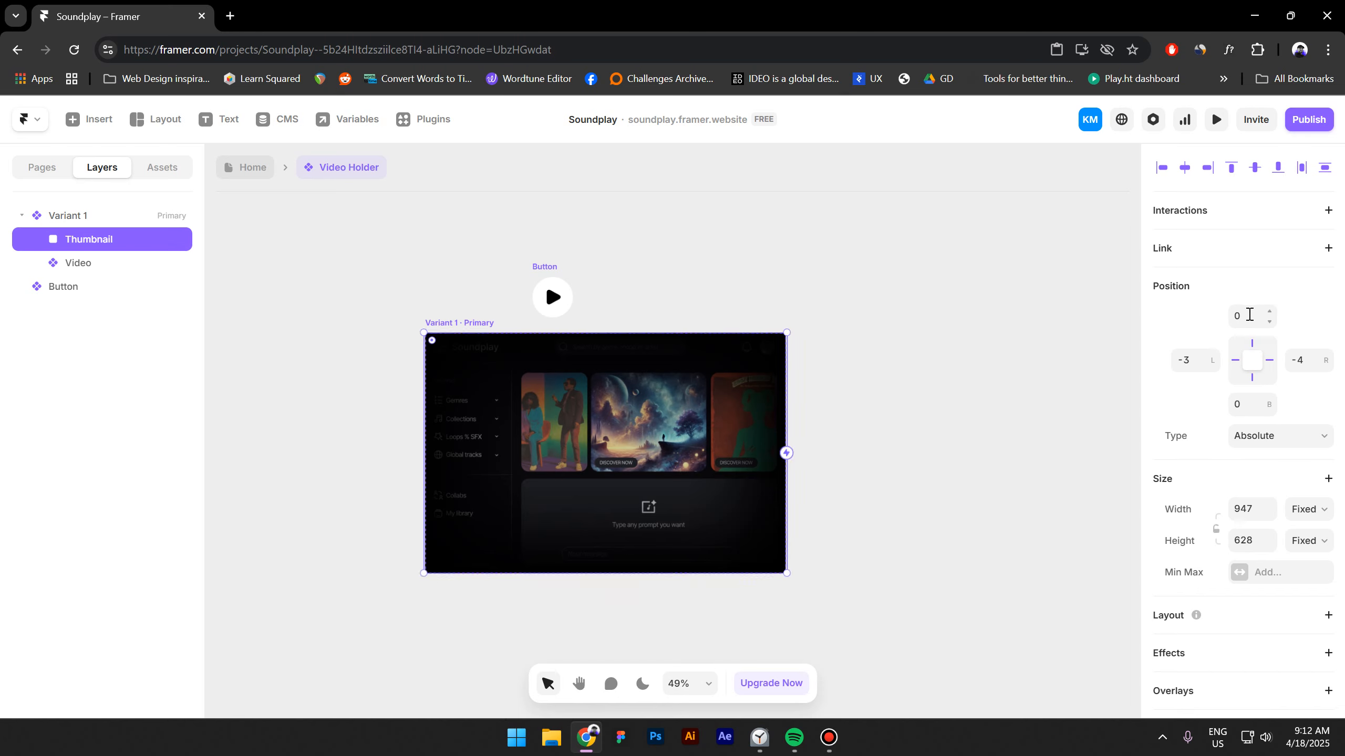
# Set the thumbnail's top, left, right and bottom offsets to -1.
pyautogui.click(1248, 314)
pyautogui.write('-1')
pyautogui.press('Tab')
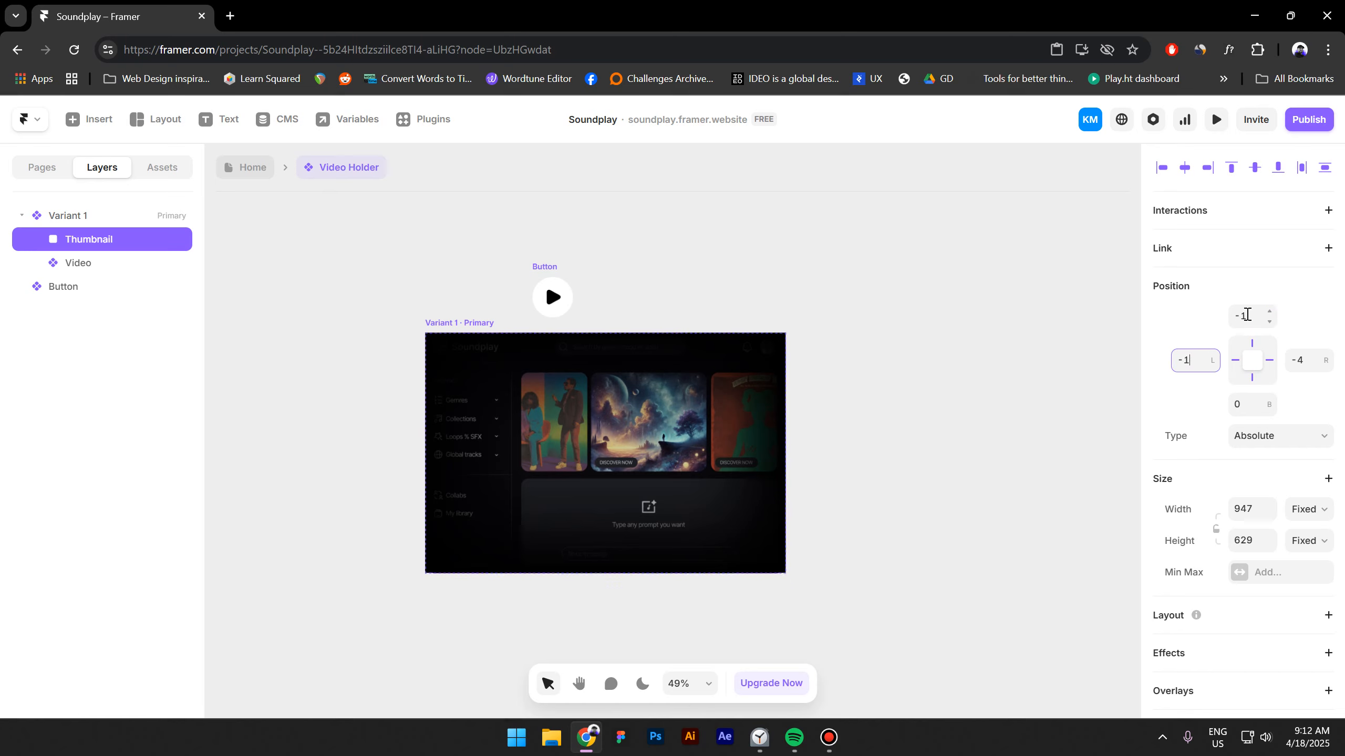
pyautogui.press('Tab')
pyautogui.write('-1')
pyautogui.press('Tab')
pyautogui.write('-1')
pyautogui.click(951, 478)
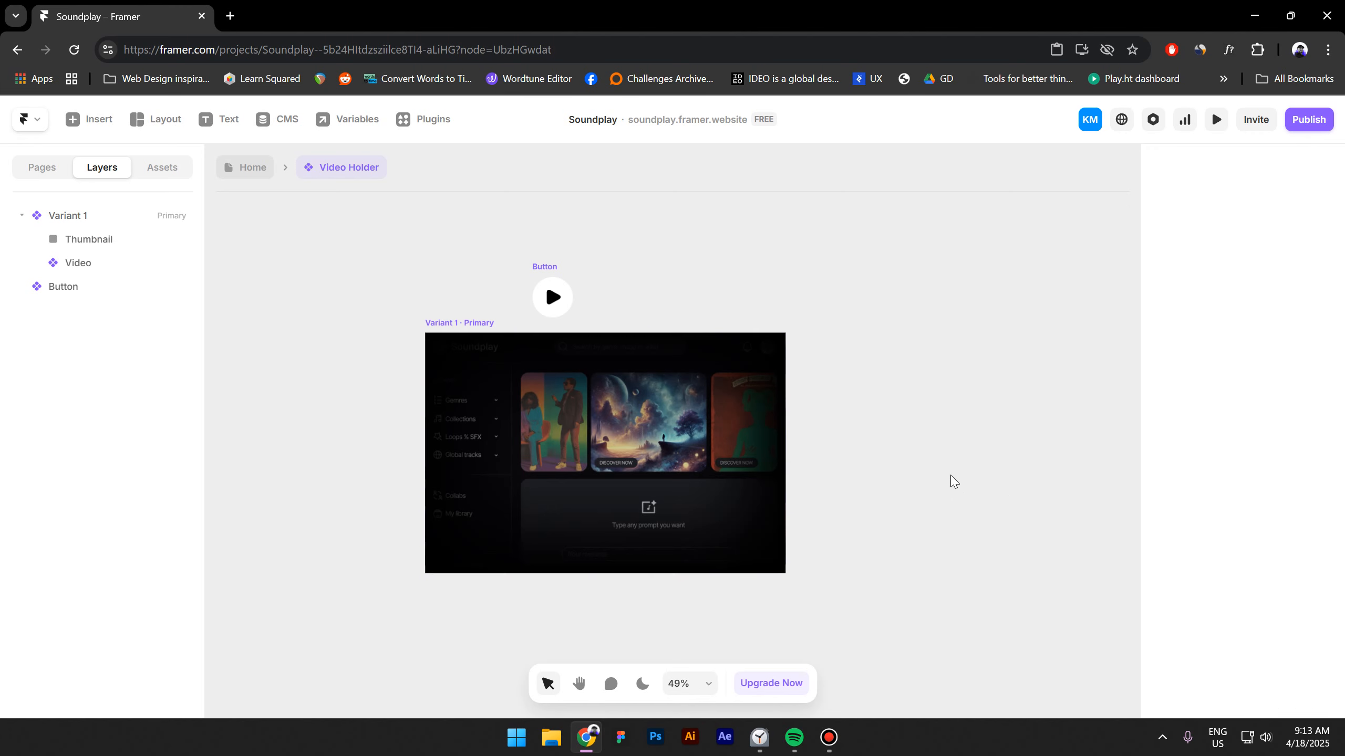
# Set Variant 1's corner radius to 26.
pyautogui.click(643, 437)
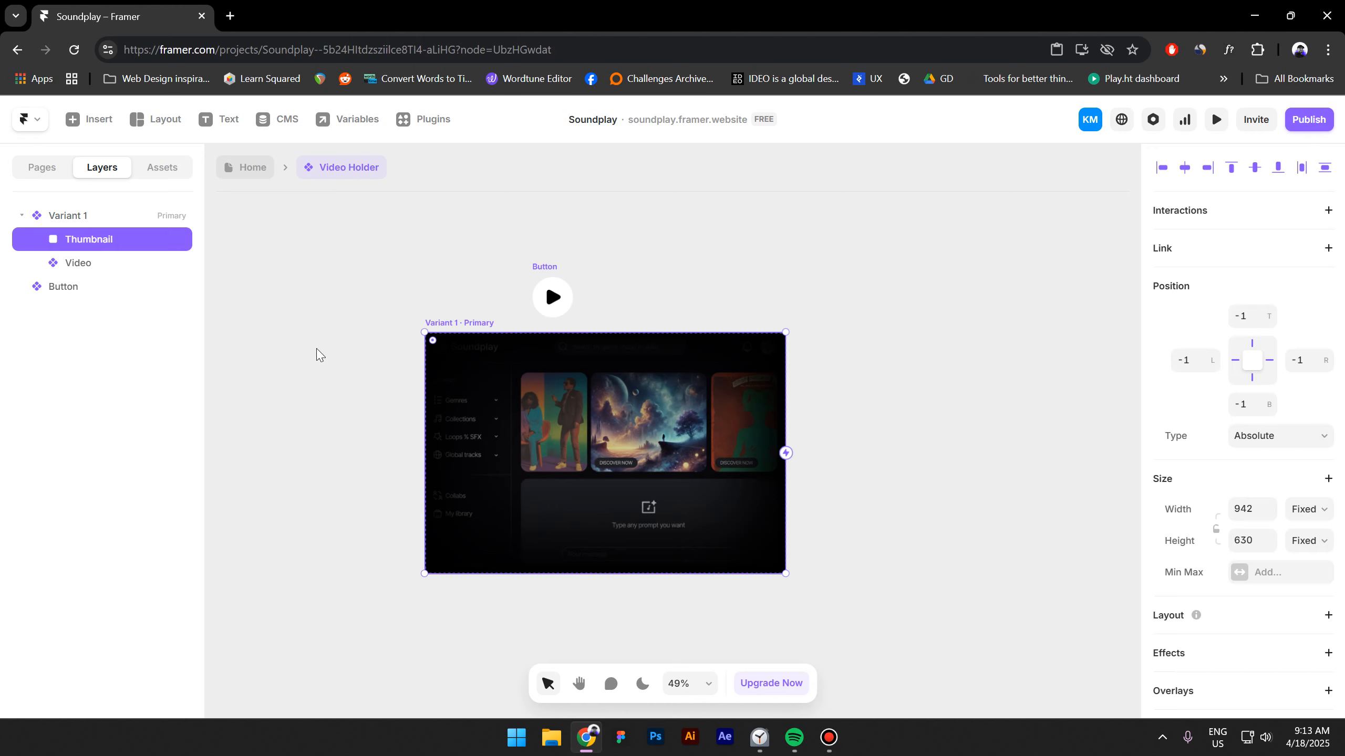
pyautogui.click(70, 220)
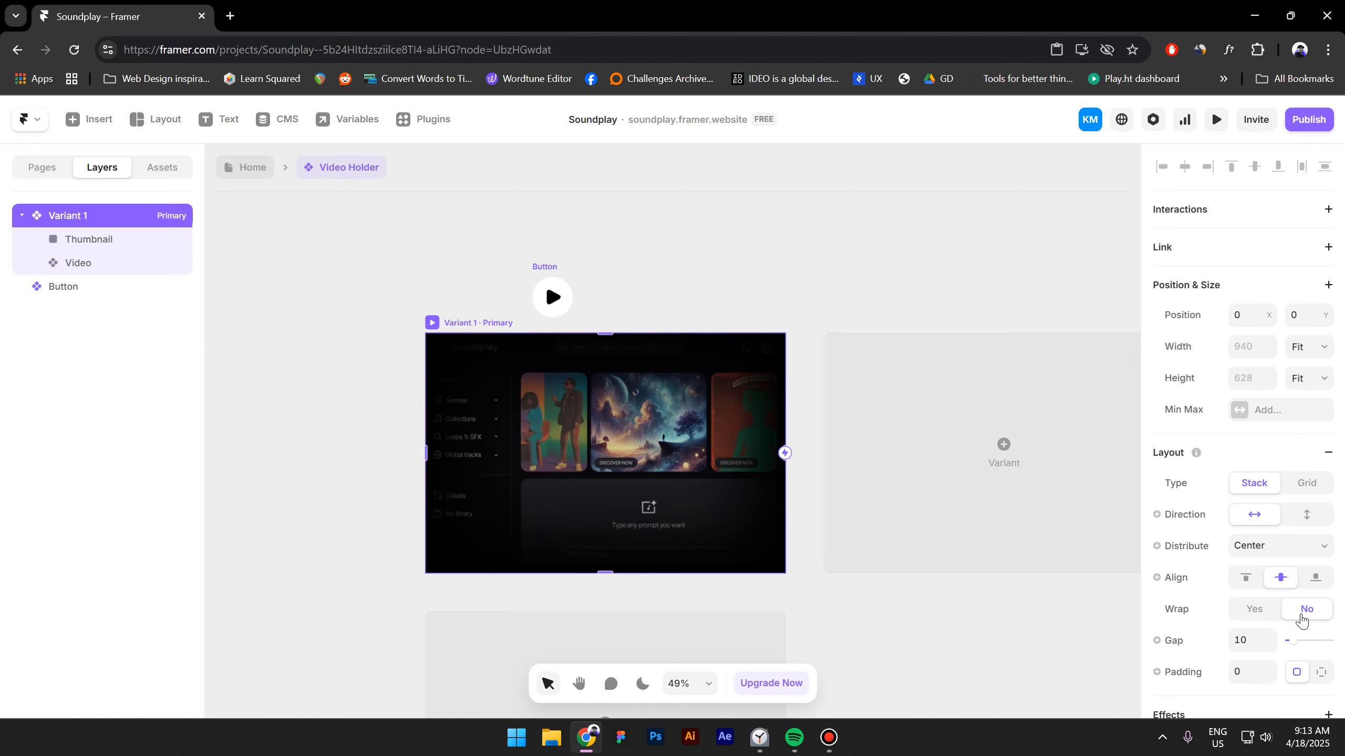
pyautogui.scroll(-9, 1276, 593)
pyautogui.click(1253, 544)
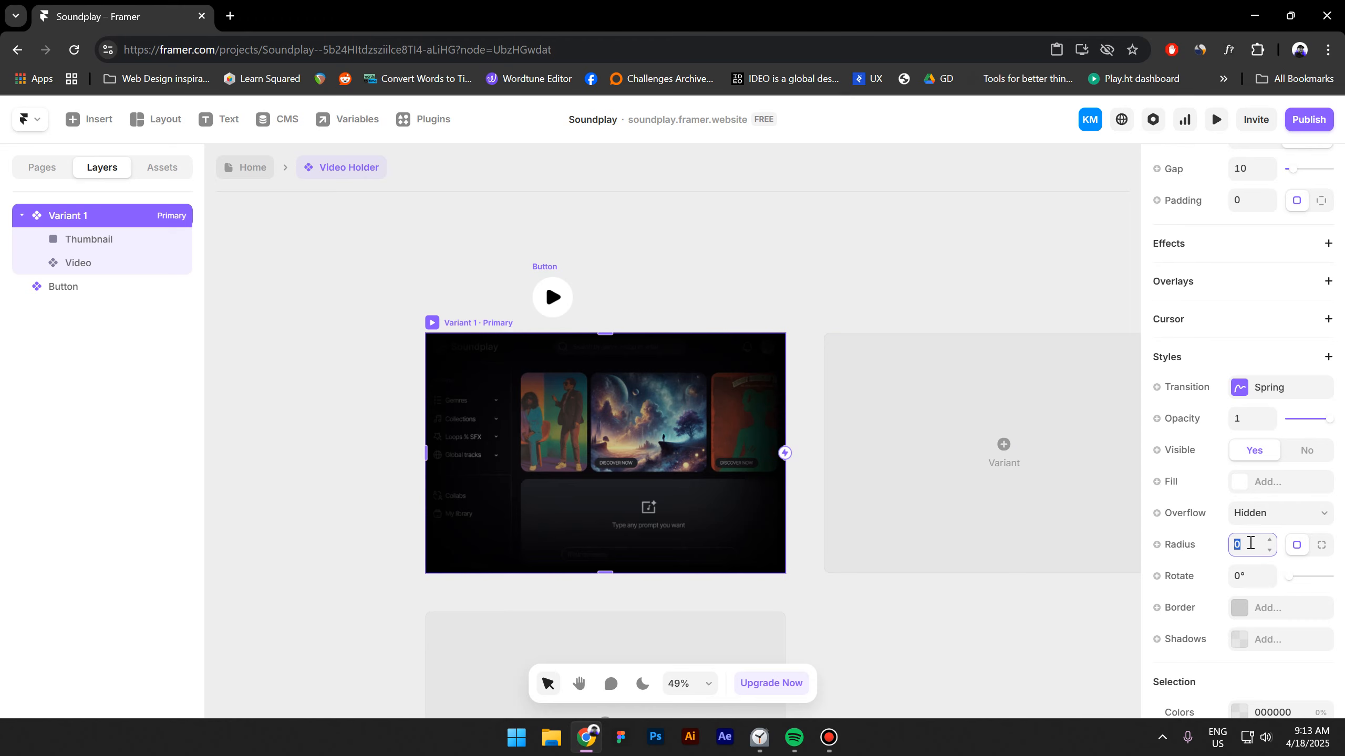
pyautogui.write('26')
# Move the Button into the Thumbnail, centered over the image.
pyautogui.click(341, 437)
pyautogui.moveTo(547, 273); pyautogui.dragTo(600, 424)
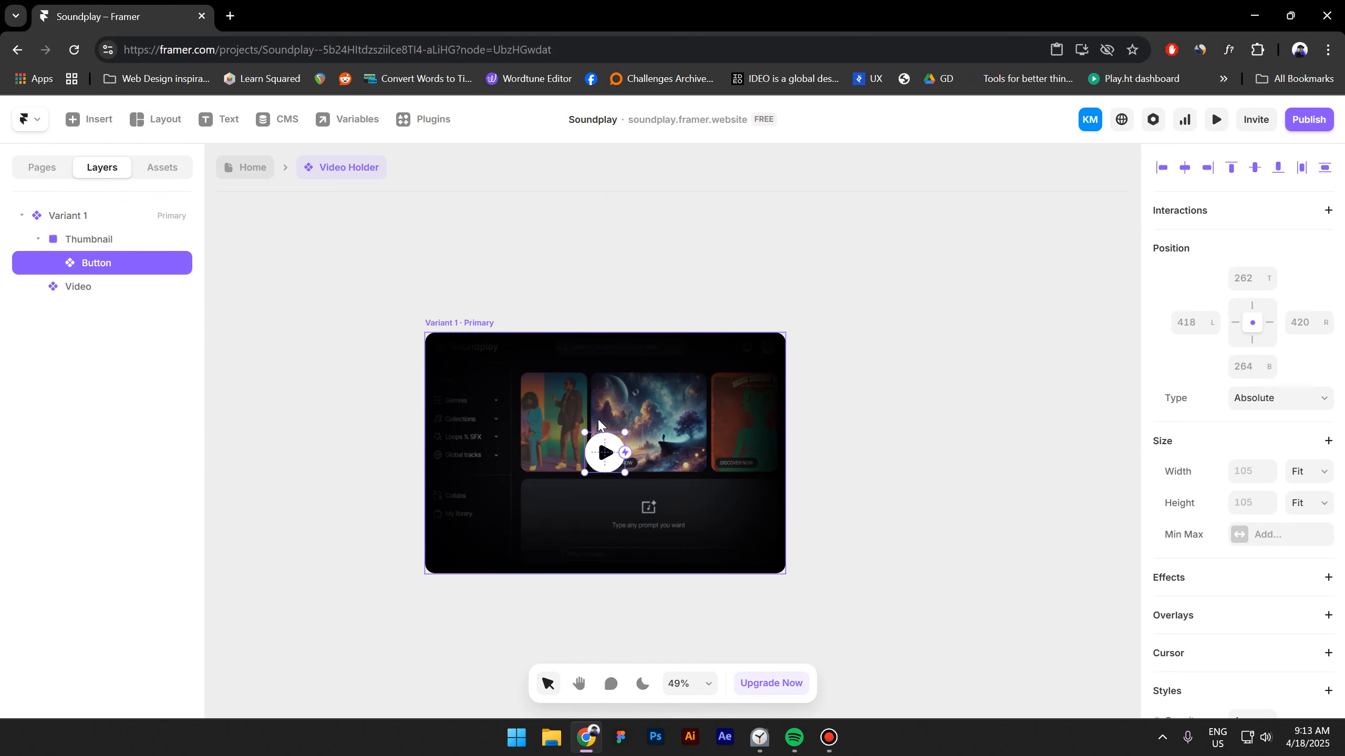
# Review the Thumbnail's stack layout settings and the Button's position settings.
pyautogui.click(97, 247)
pyautogui.scroll(-3, 1251, 521)
pyautogui.click(1252, 457)
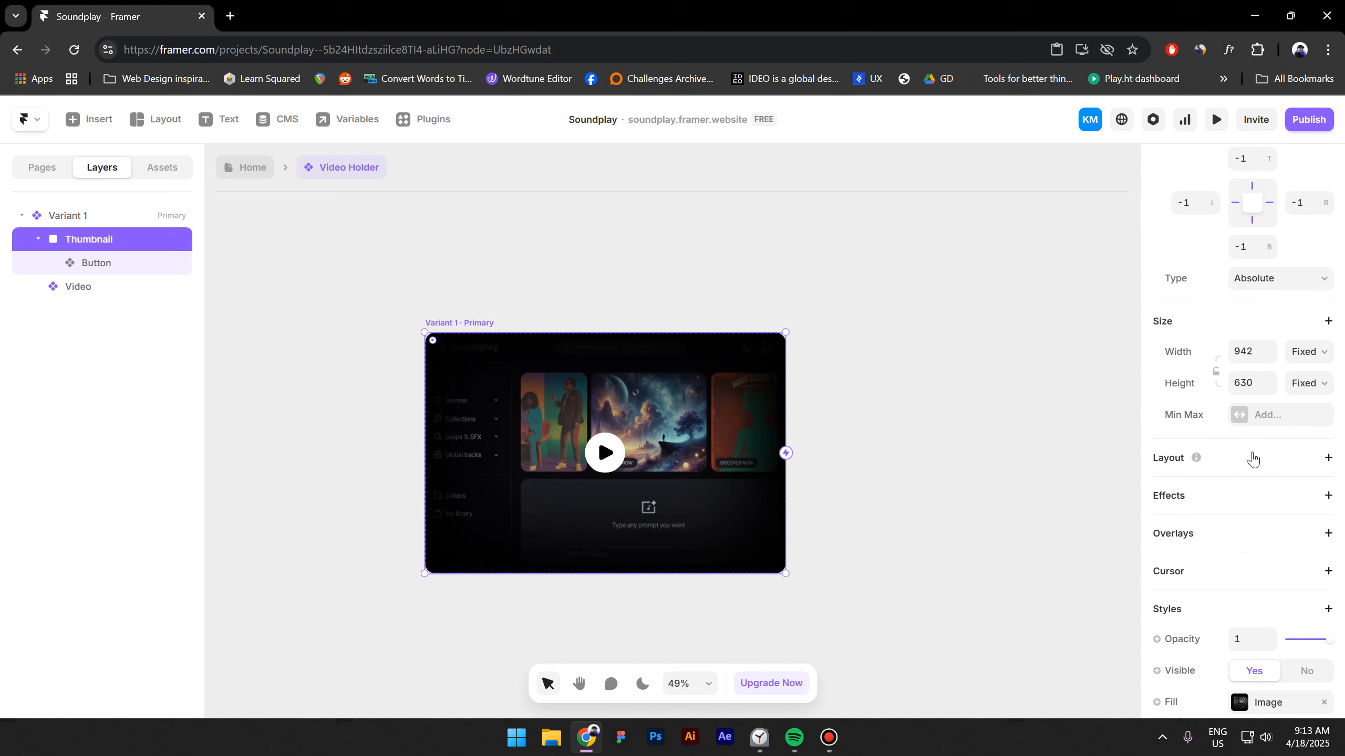
pyautogui.click(120, 265)
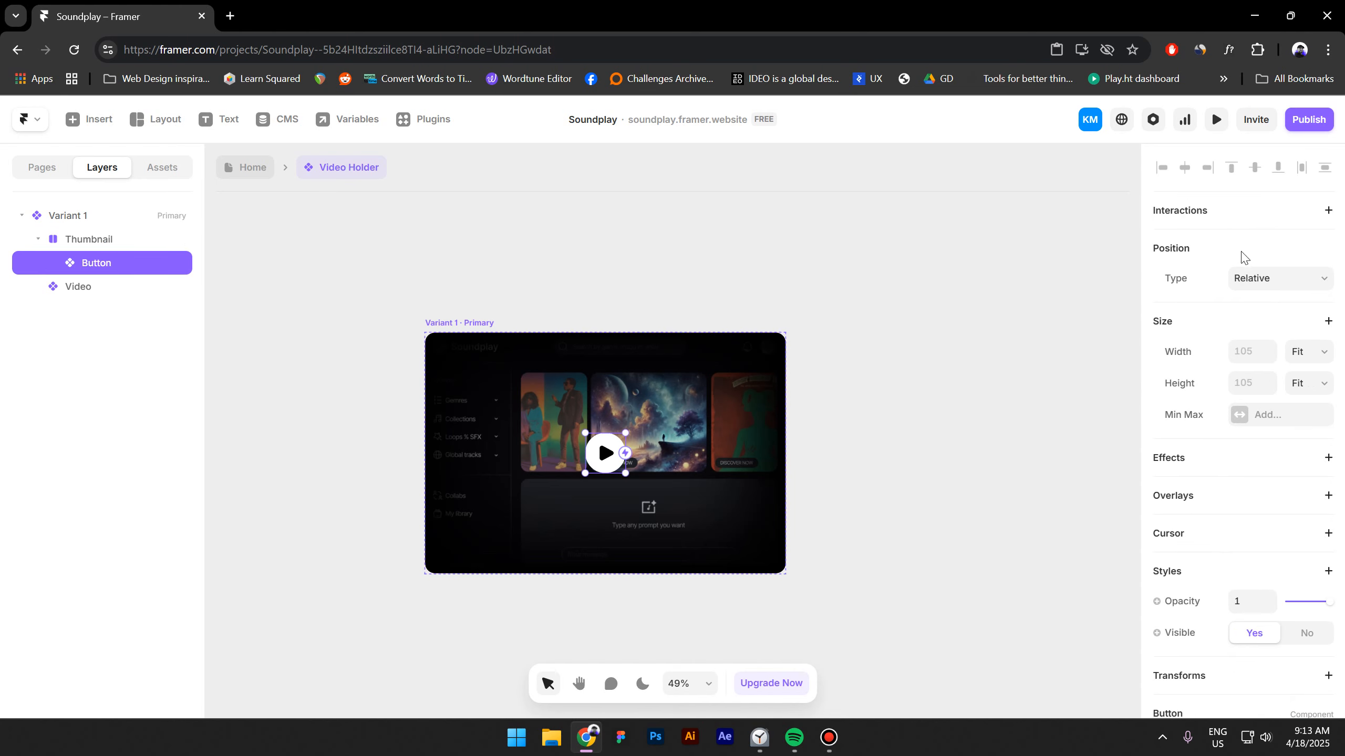
# Add a second variant to the Video Holder component beside Variant 1.
pyautogui.click(517, 325)
pyautogui.click(1057, 430)
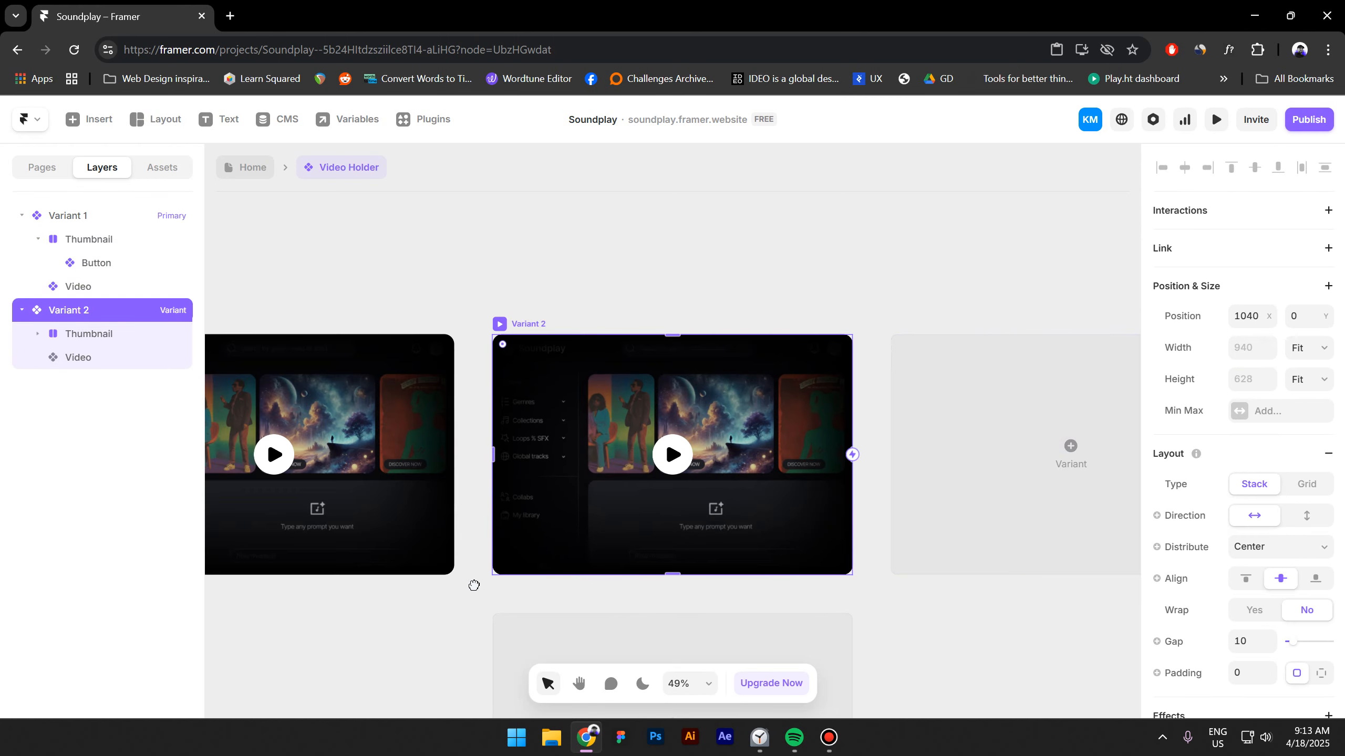
# Connect Variant 1's play Button to Variant 2 with a Click Start interaction.
pyautogui.moveTo(474, 585); pyautogui.dragTo(631, 574)
pyautogui.doubleClick(460, 440)
pyautogui.moveTo(467, 428); pyautogui.dragTo(694, 442)
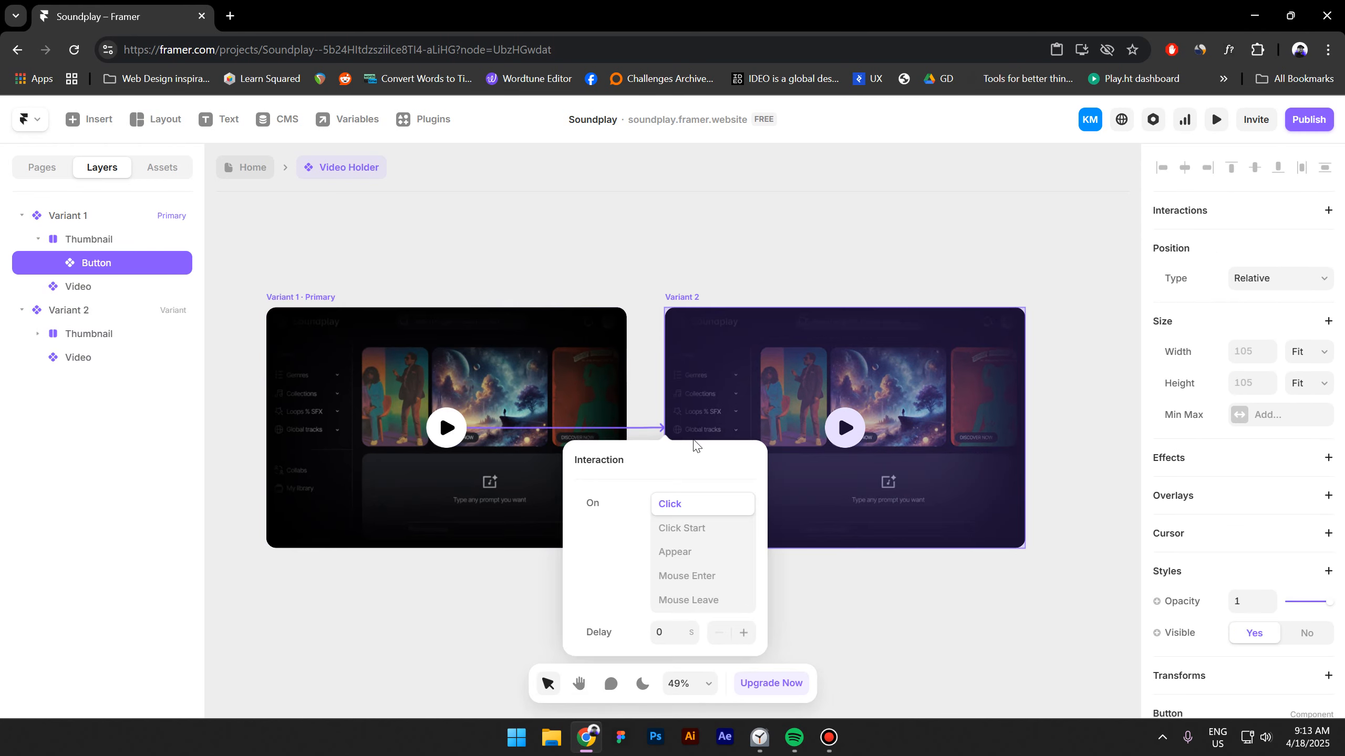
pyautogui.click(680, 529)
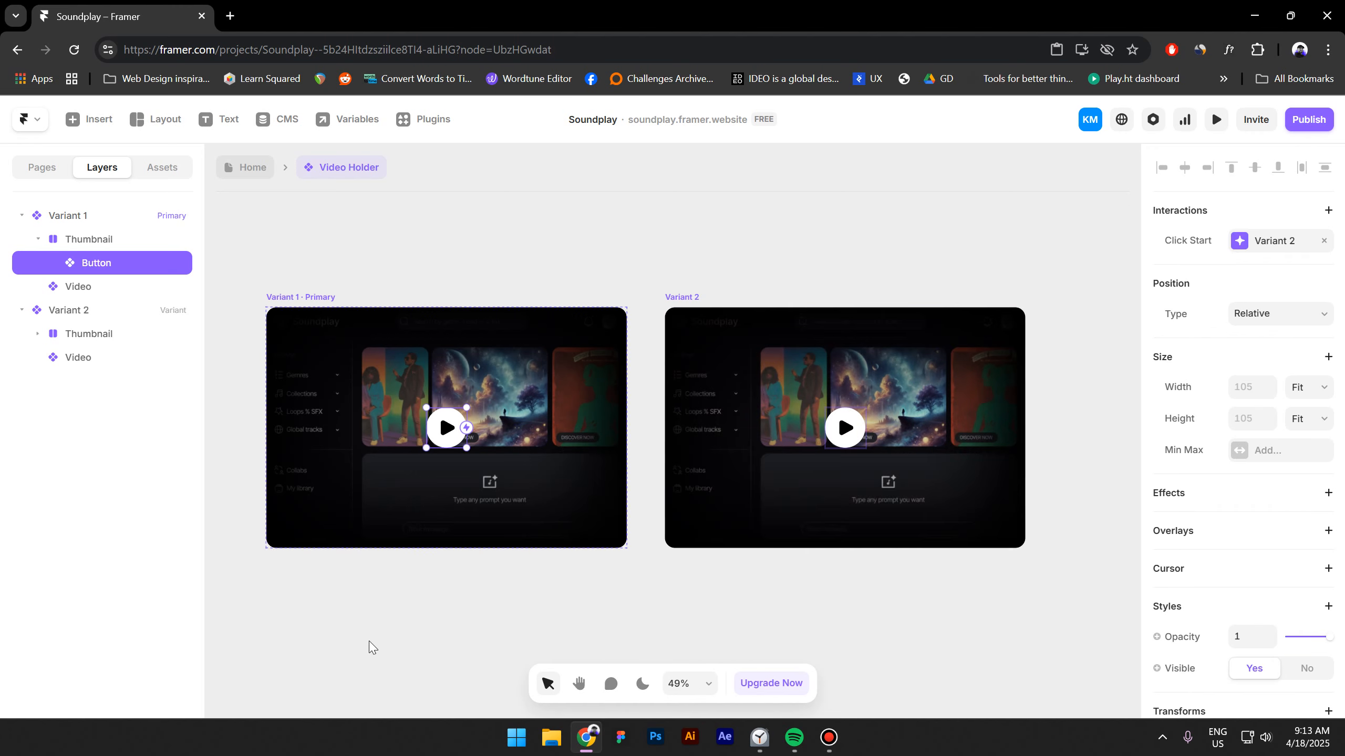
# Hide the Thumbnail and its Button in Variant 2 by setting Visible to No.
pyautogui.click(805, 379)
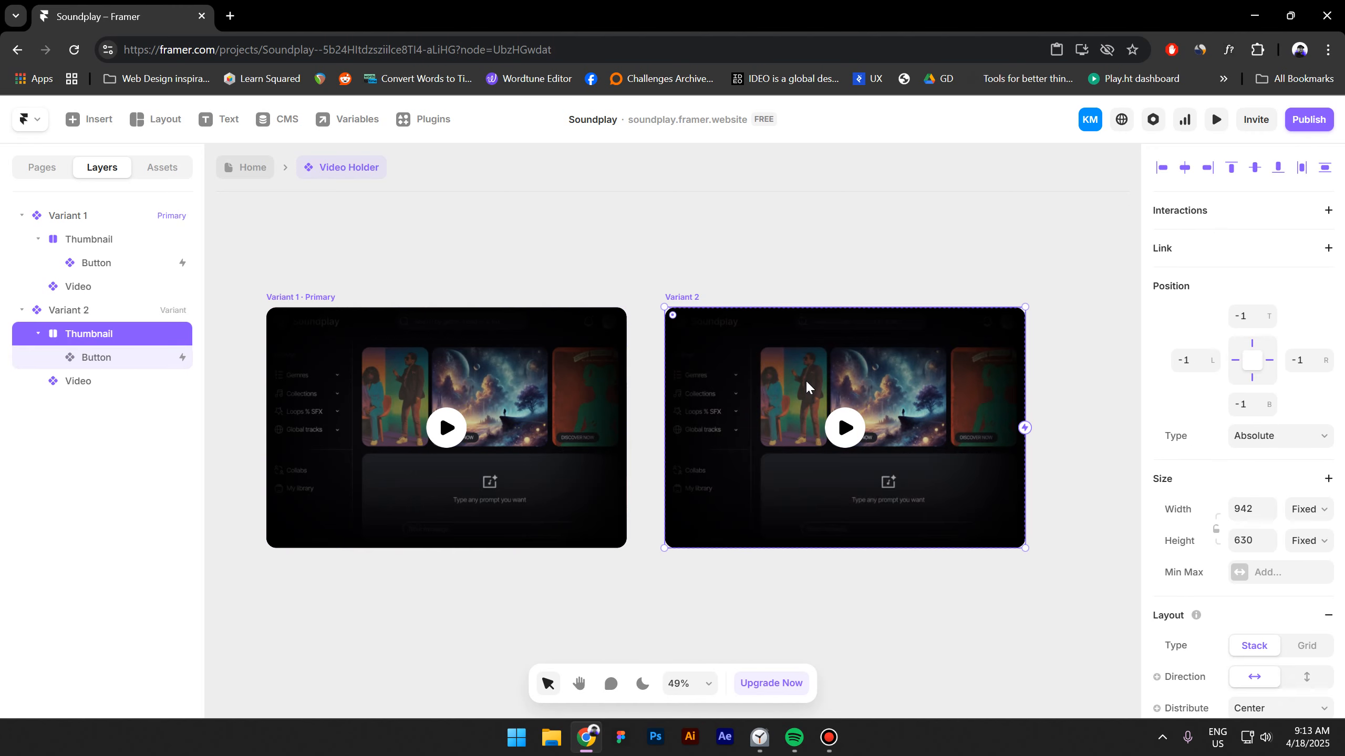
pyautogui.keyDown('shift'); pyautogui.click(847, 440); pyautogui.keyUp('shift')
pyautogui.scroll(-5, 1300, 528)
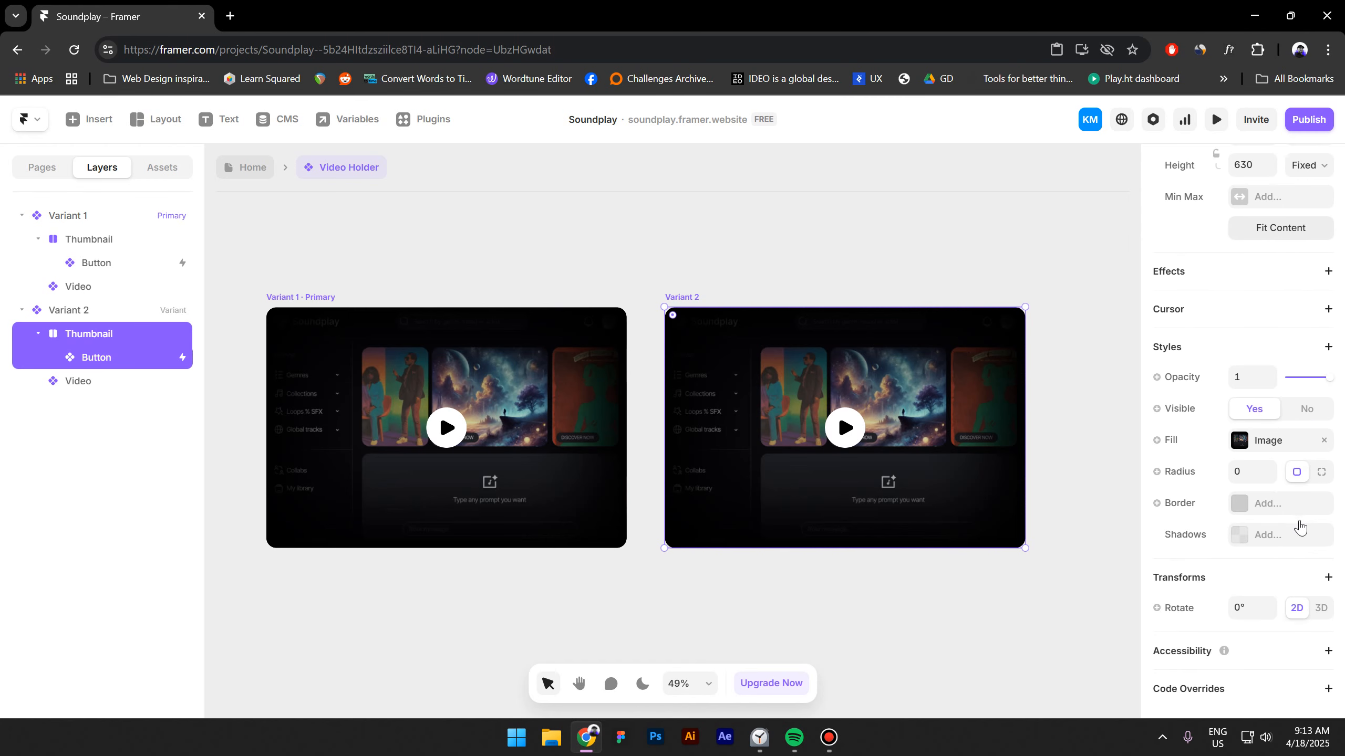
pyautogui.click(1315, 410)
pyautogui.click(624, 631)
pyautogui.click(558, 620)
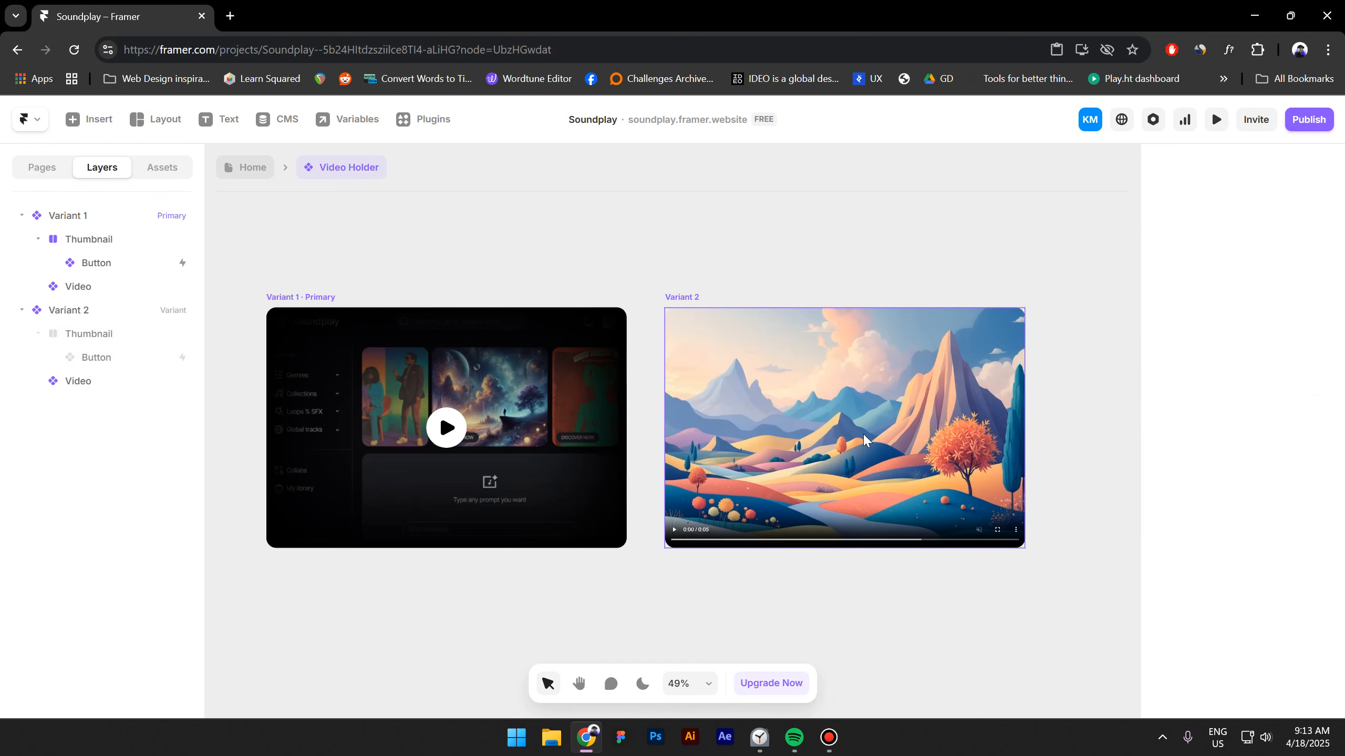
# Set the video in Variant 2 to Playing: Yes.
pyautogui.doubleClick(876, 439)
pyautogui.scroll(-7, 1305, 526)
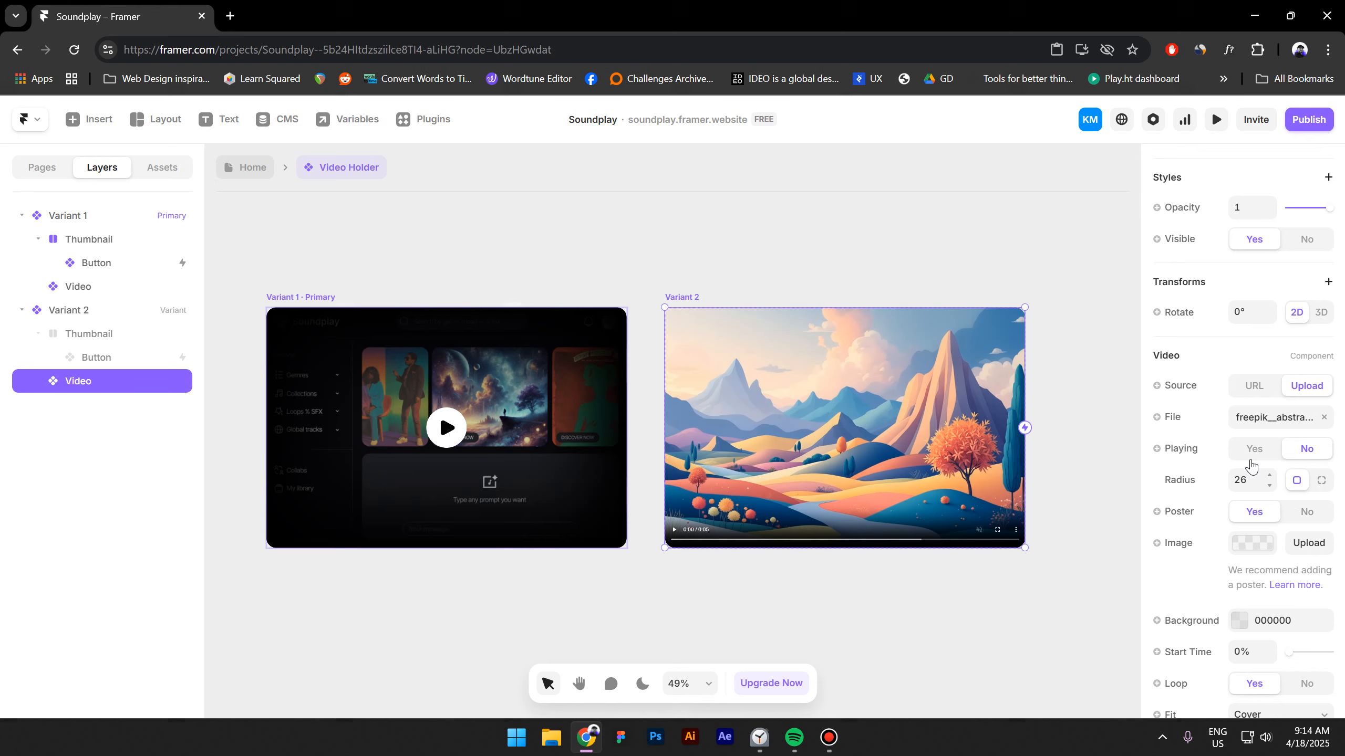
pyautogui.click(1256, 450)
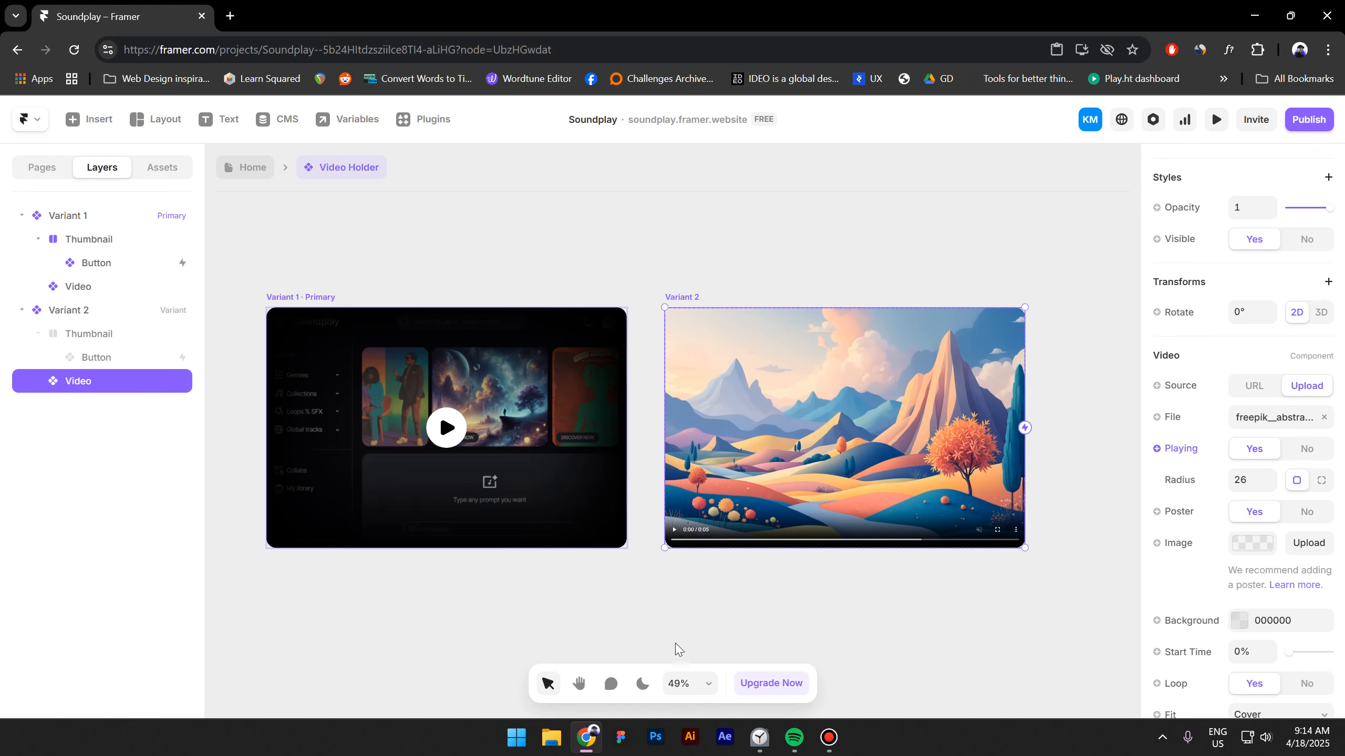
pyautogui.click(700, 635)
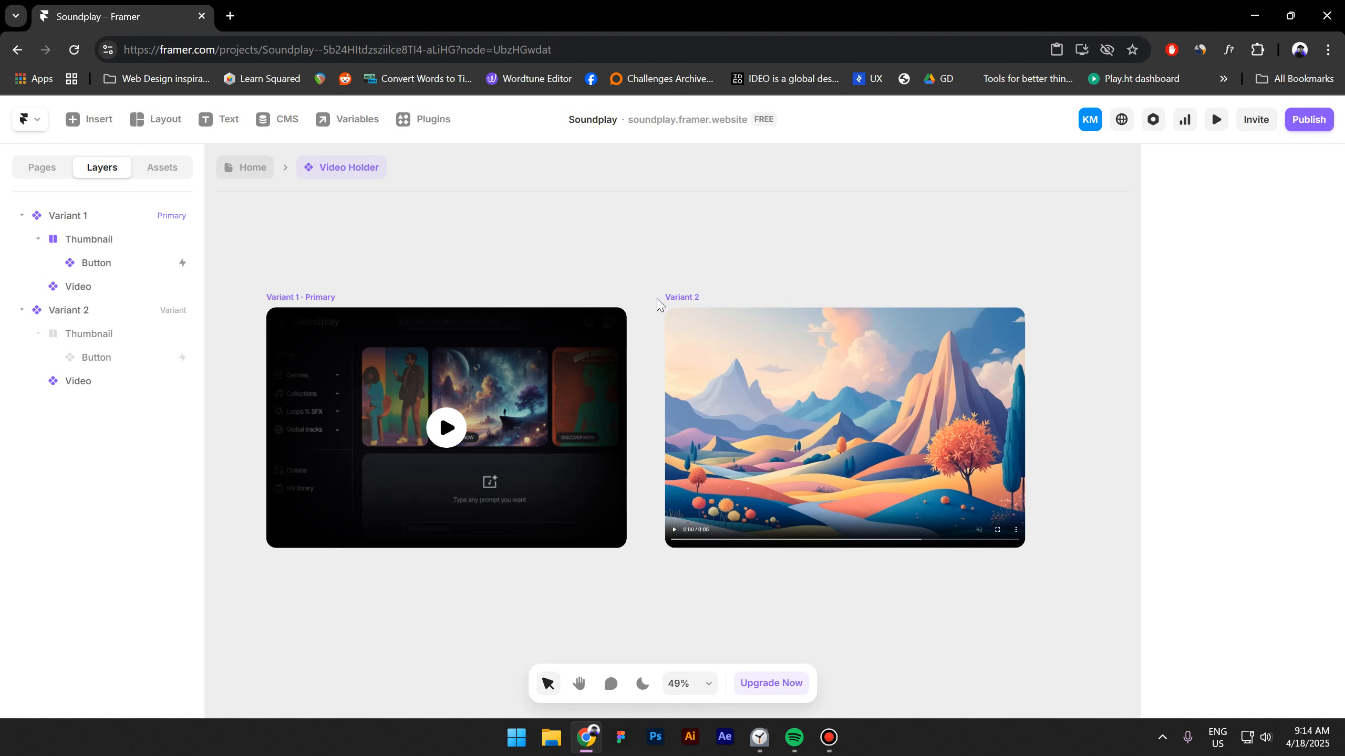
# Connect Variant 2 back to Variant 1 with a Click Start interaction.
pyautogui.click(688, 300)
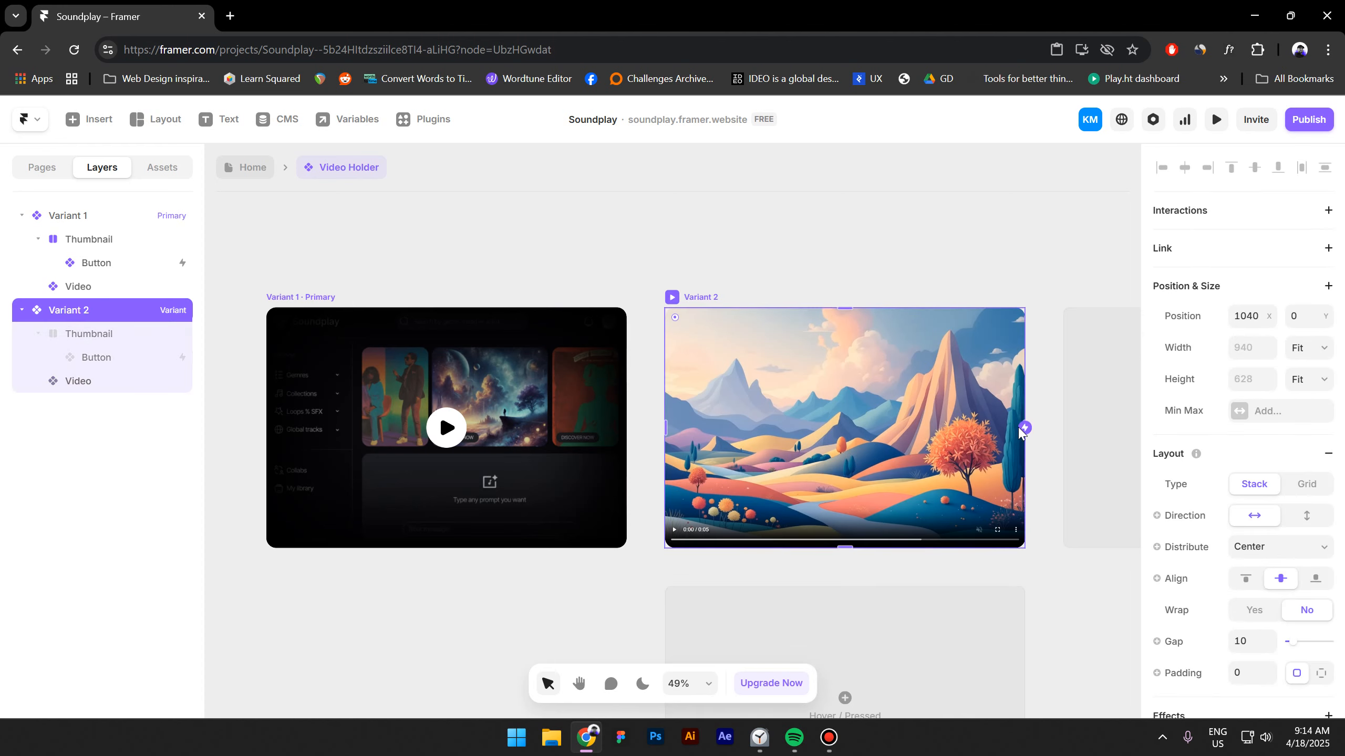
pyautogui.moveTo(1025, 428); pyautogui.dragTo(505, 490)
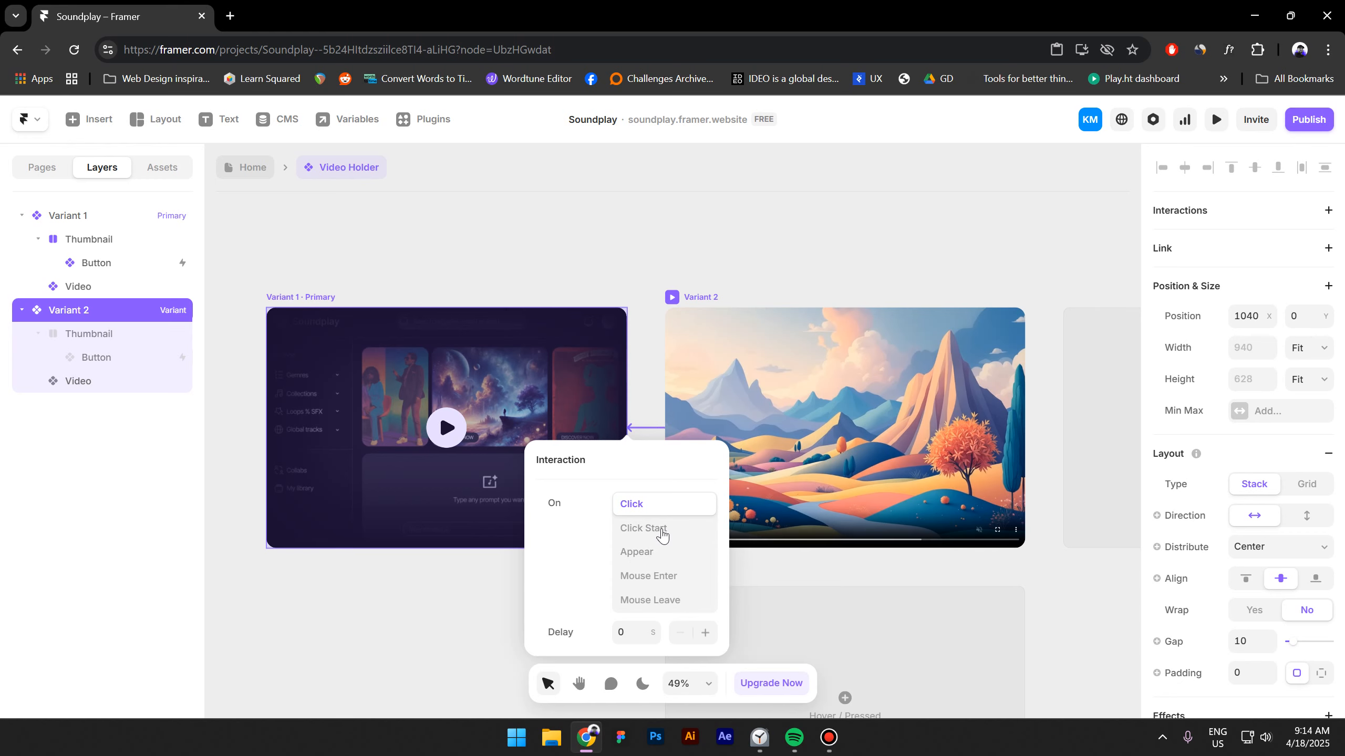
pyautogui.click(642, 529)
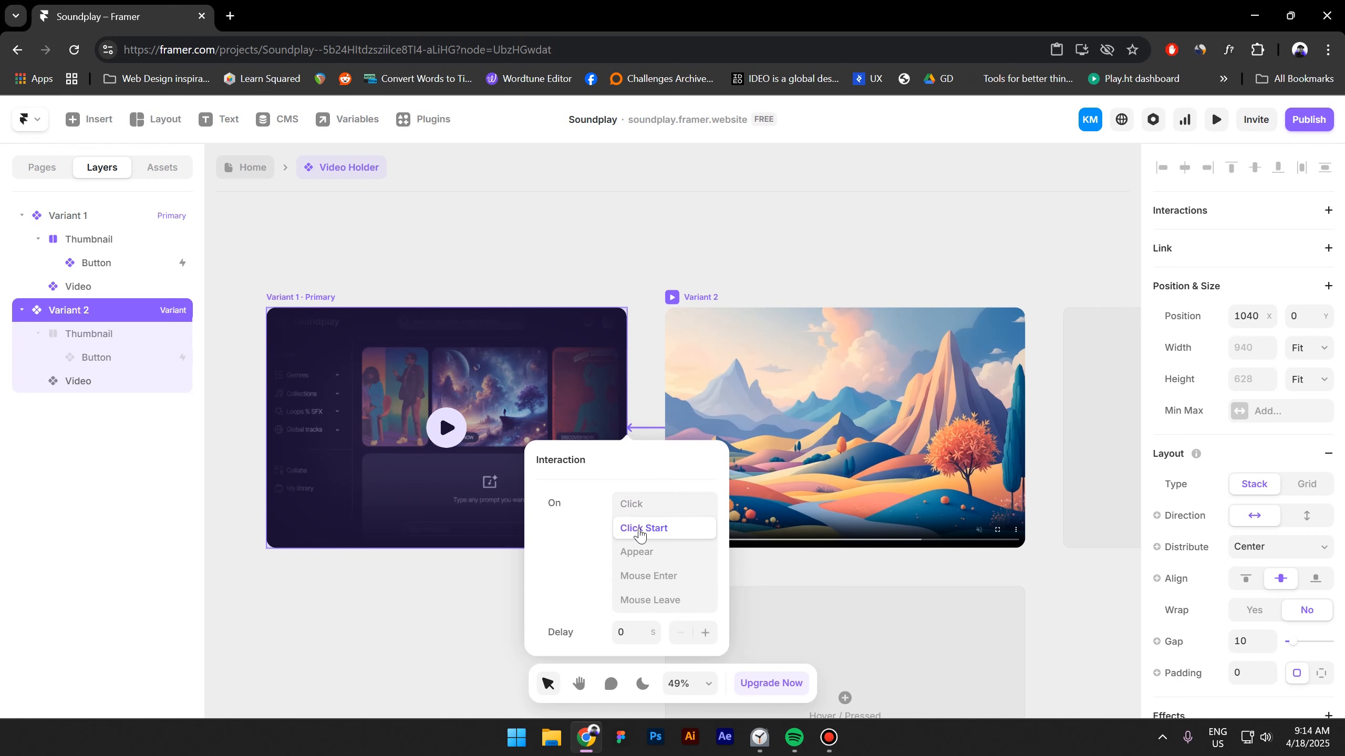
pyautogui.hscroll(-3, 455, 593)
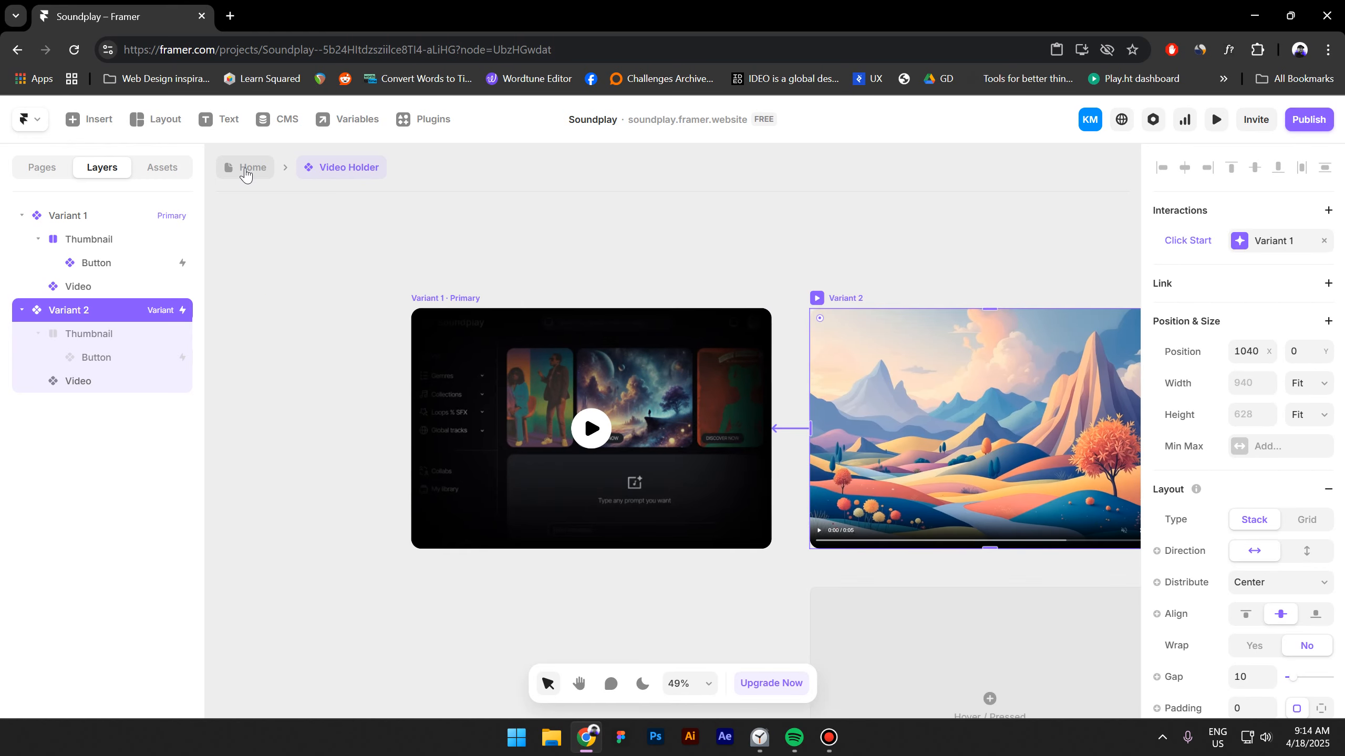
# Return to the Home page and open a preview of the Desktop layout.
pyautogui.click(247, 168)
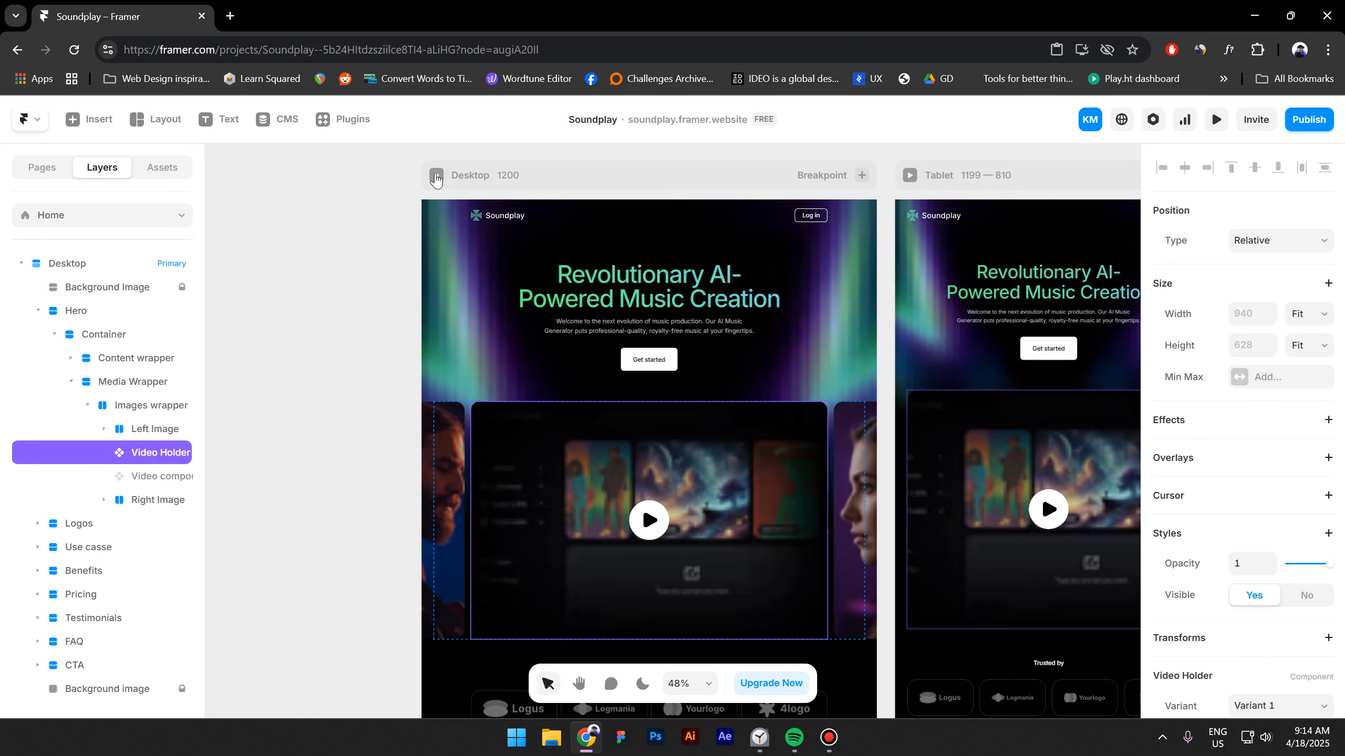
pyautogui.click(436, 175)
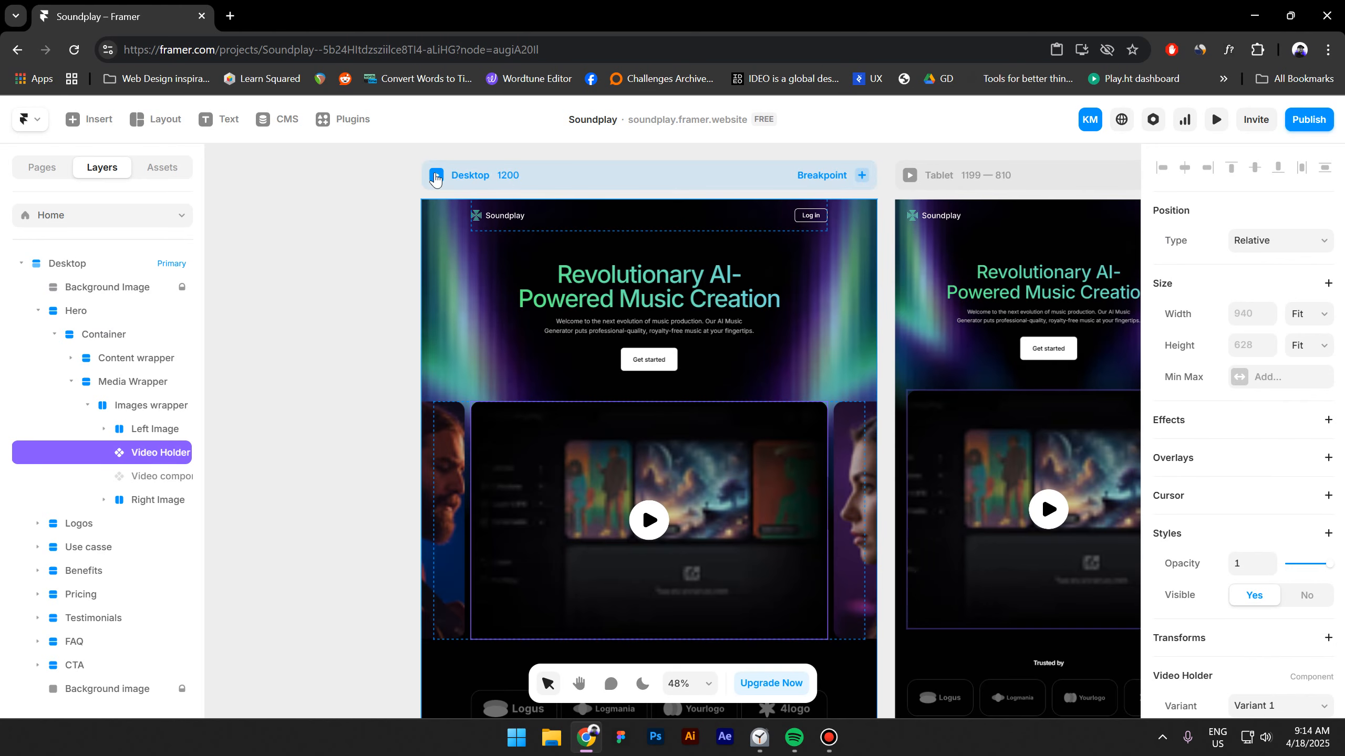
pyautogui.scroll(-3, 423, 465)
pyautogui.scroll(-3, 422, 464)
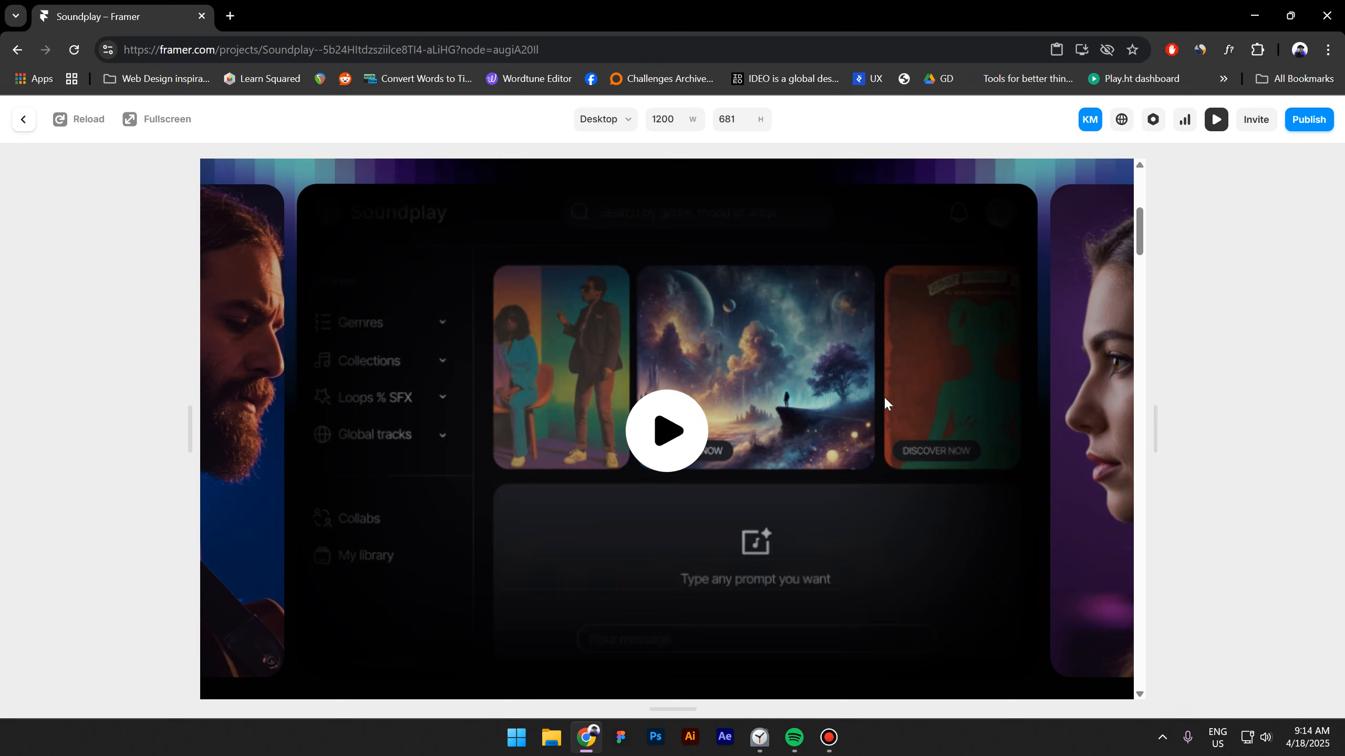
# Test the play button on the video holder in the preview.
pyautogui.click(667, 432)
pyautogui.click(665, 430)
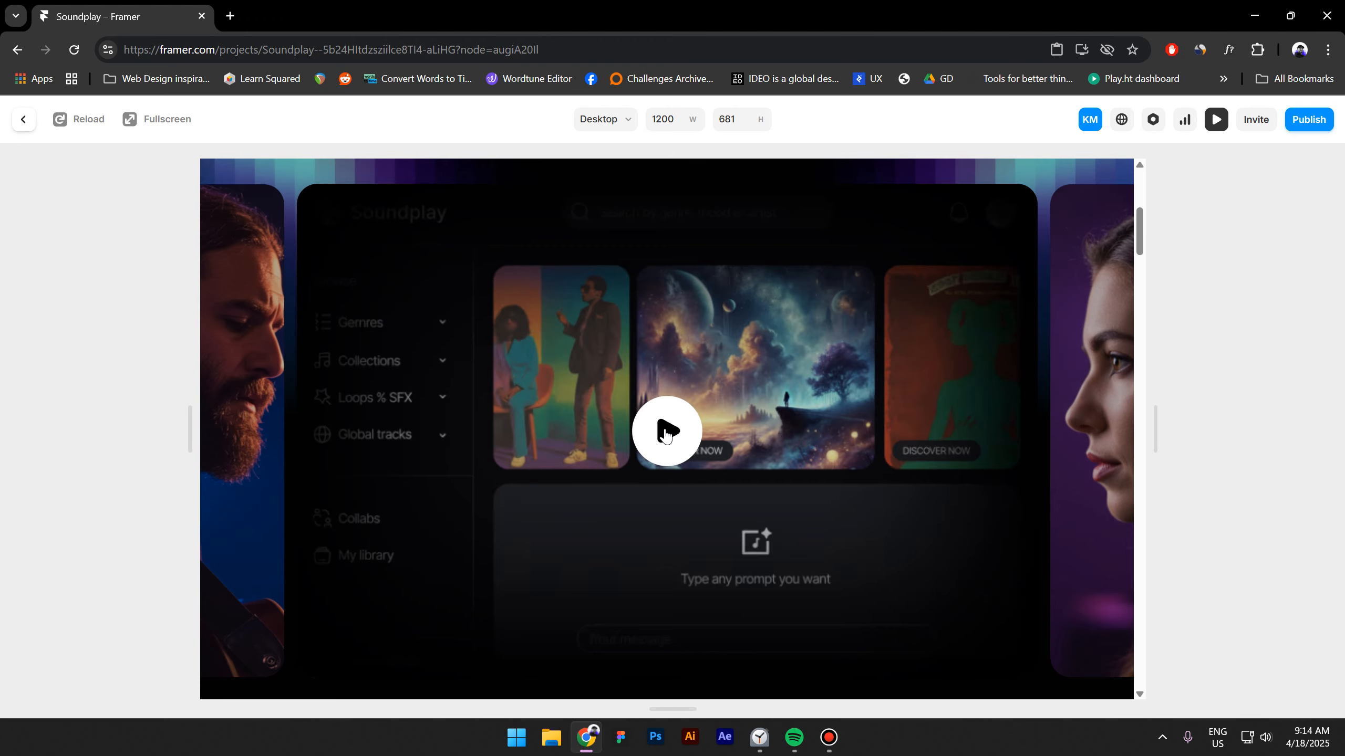
pyautogui.click(665, 430)
pyautogui.click(664, 427)
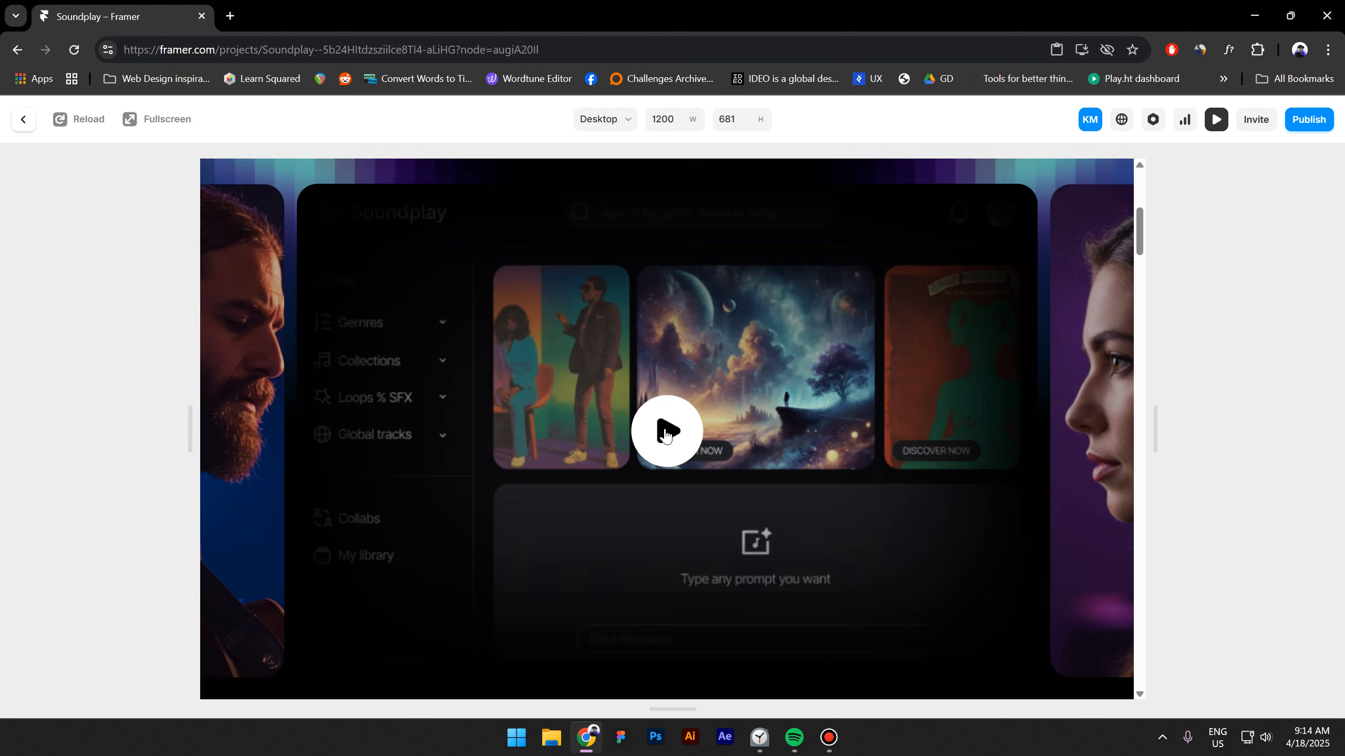